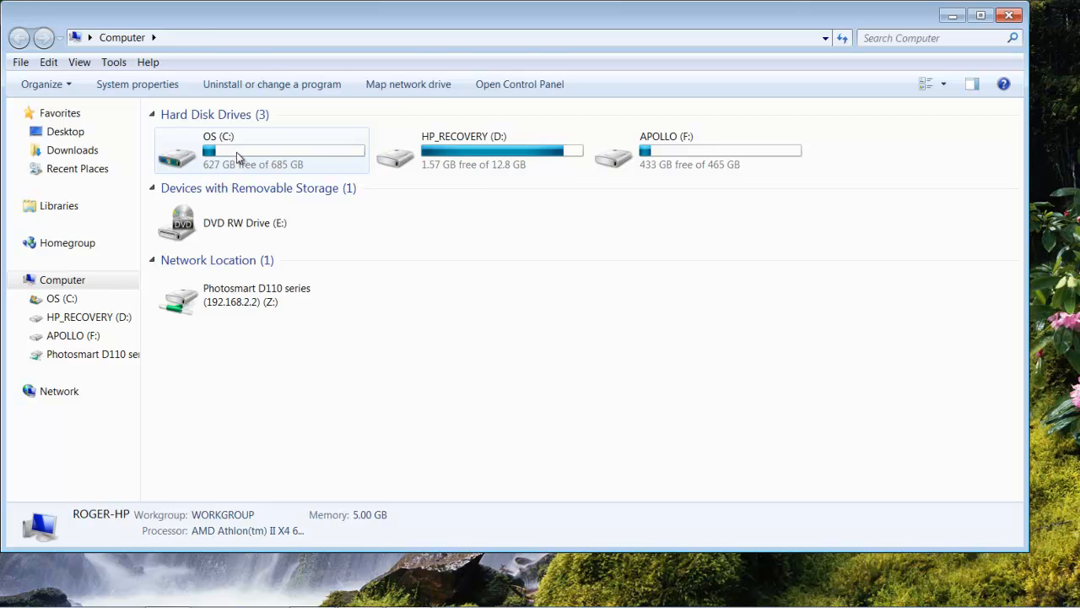
Step: Open the permissions of the Knitting Department folder in C:\Department Records for editing
double_click(234, 138)
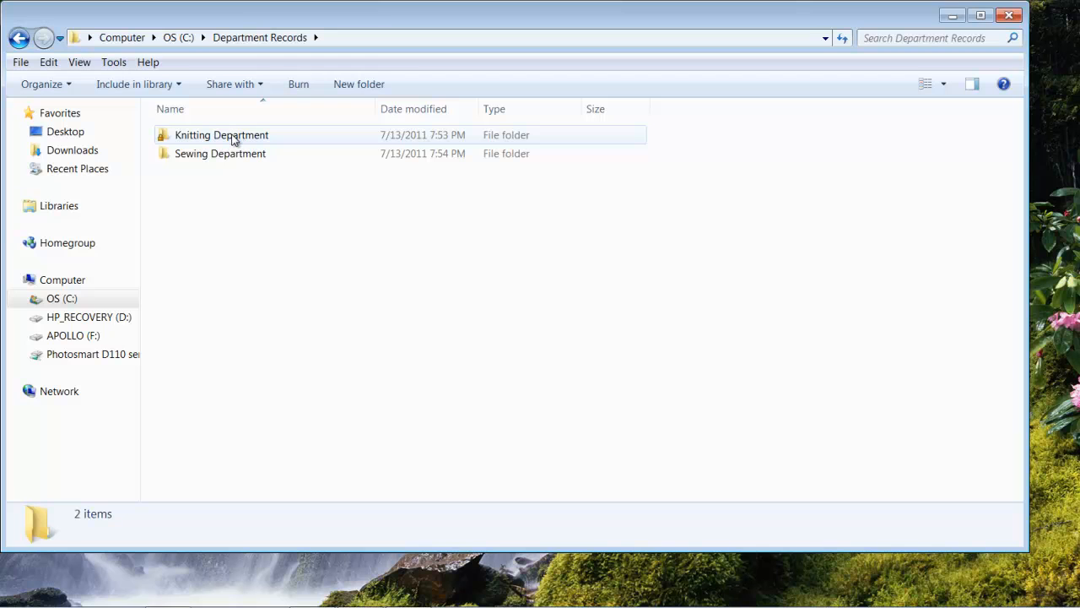
left_click(234, 141)
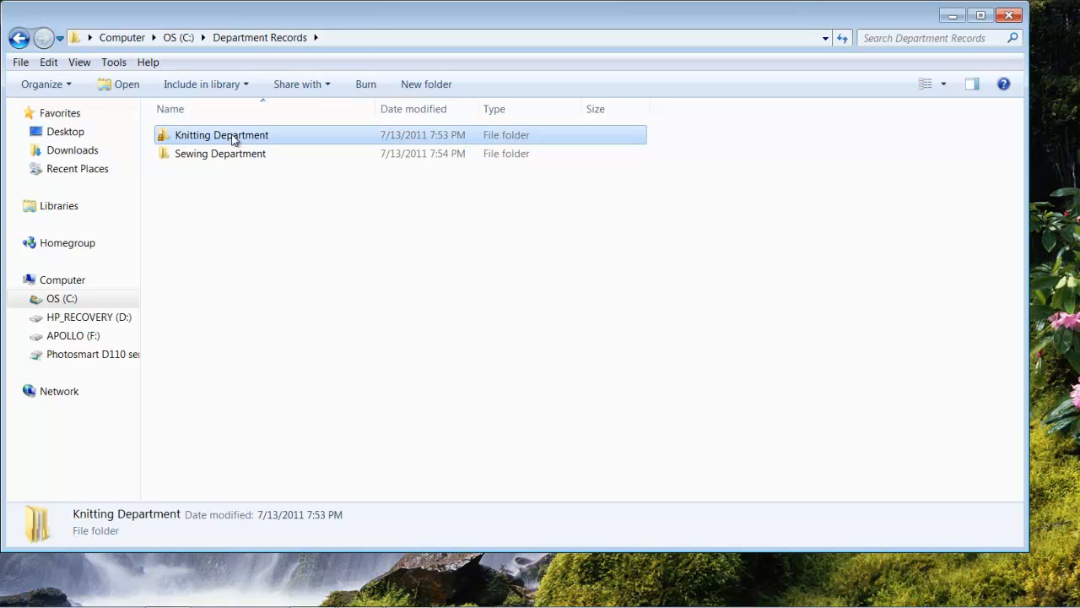
right_click(234, 140)
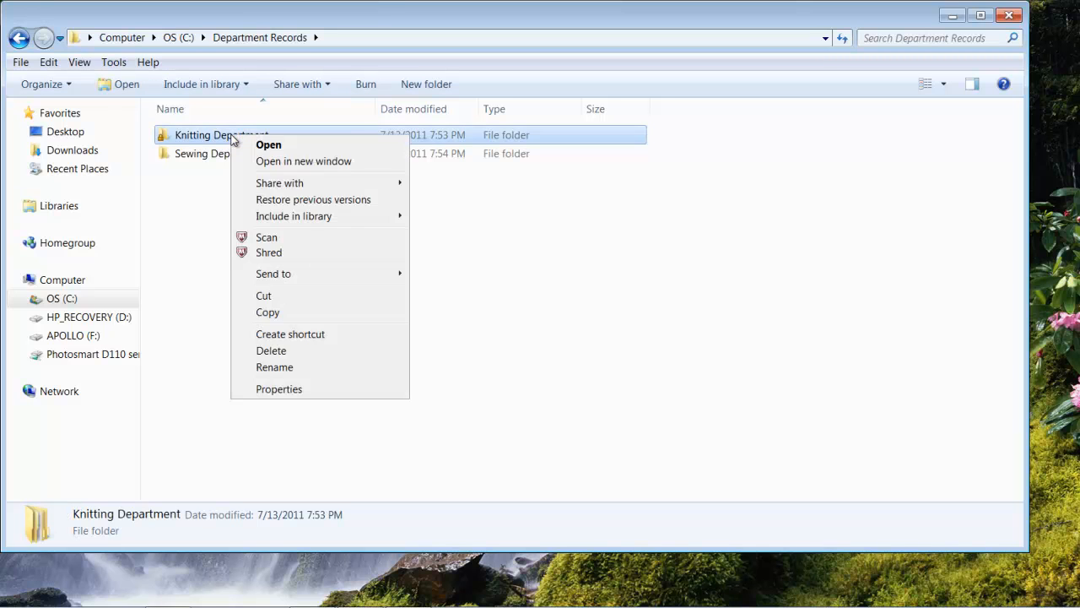
left_click(277, 389)
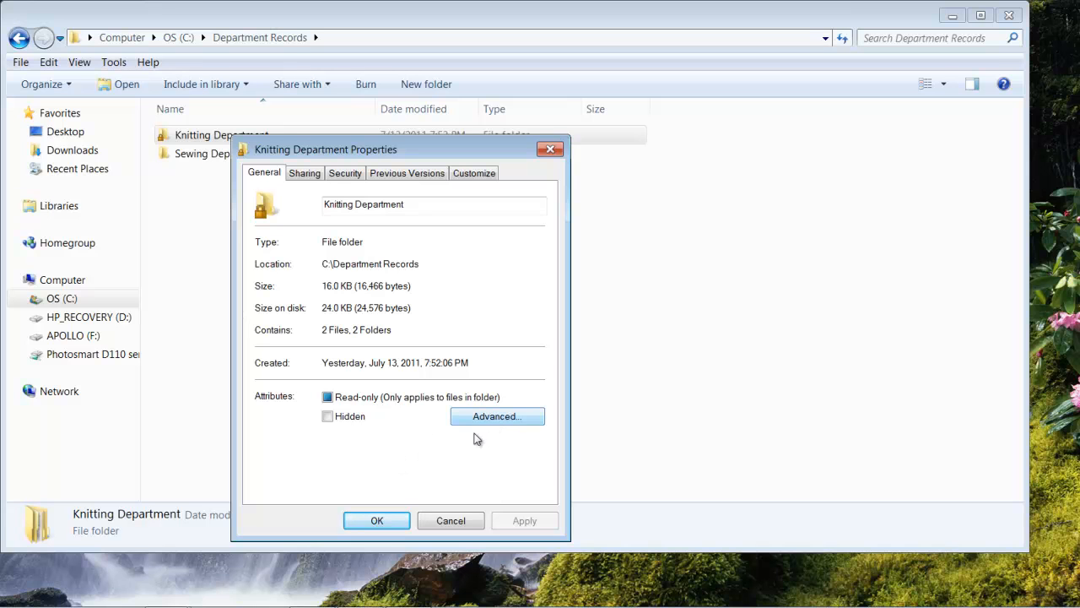
left_click(345, 175)
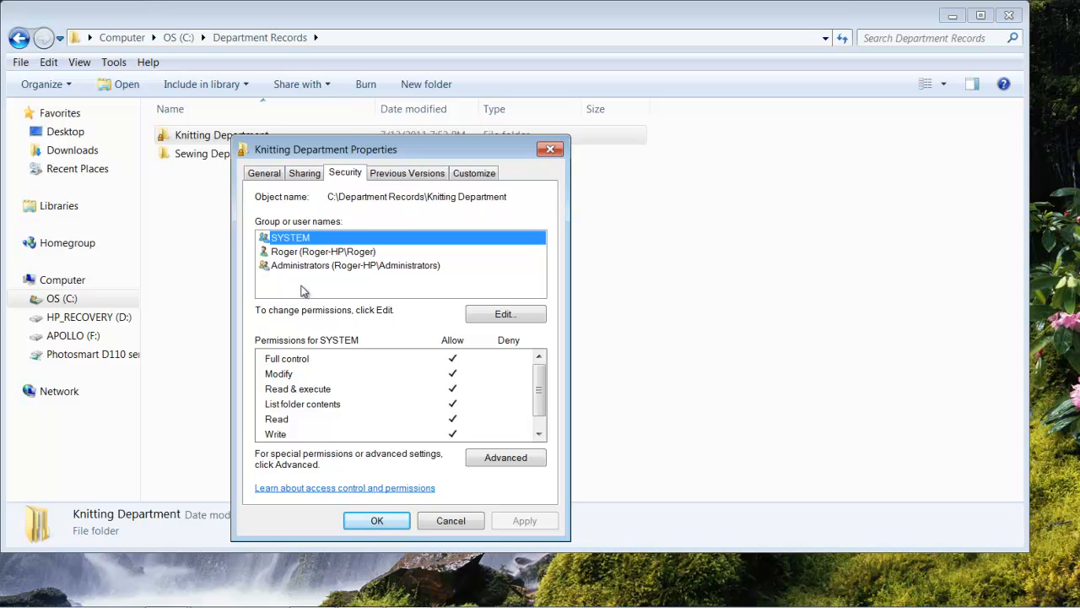
left_click(502, 315)
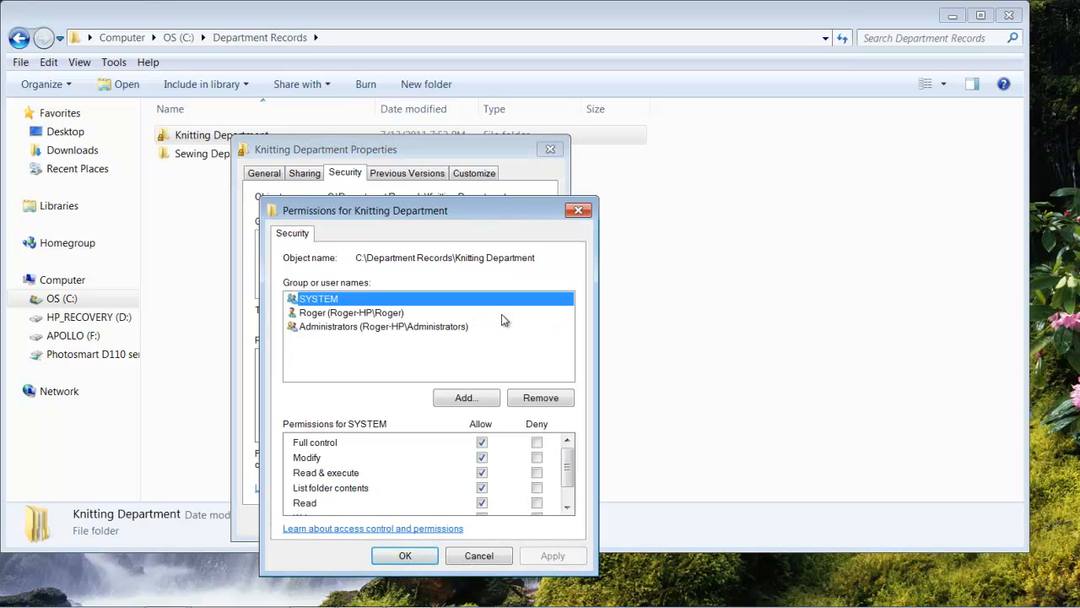
Step: Find Group A among the computer's users and groups and add it to the Knitting Department folder's permission list
left_click(462, 398)
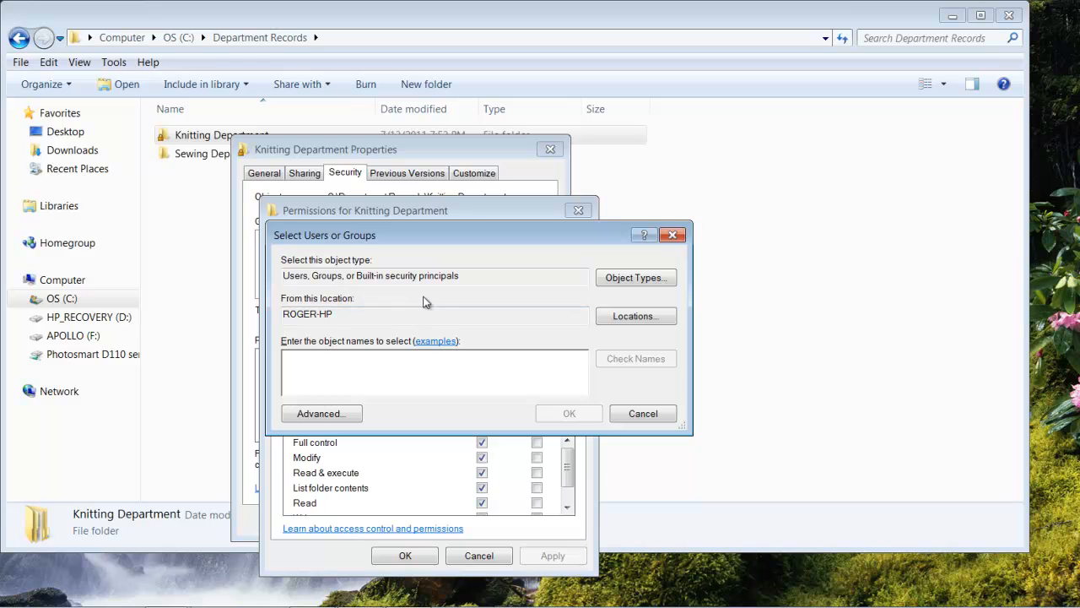
left_click(320, 413)
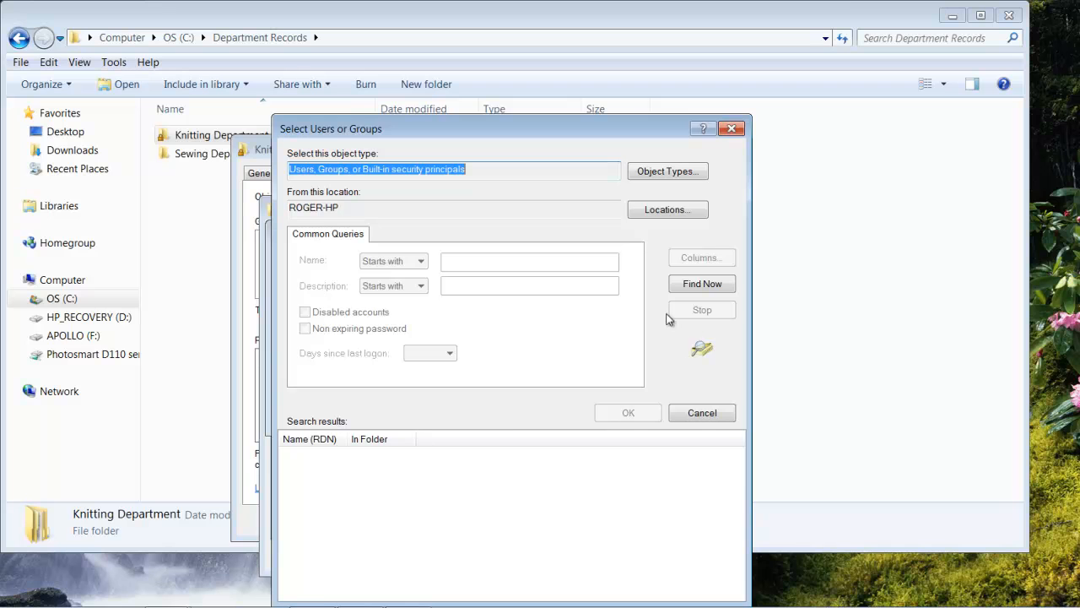
left_click(702, 285)
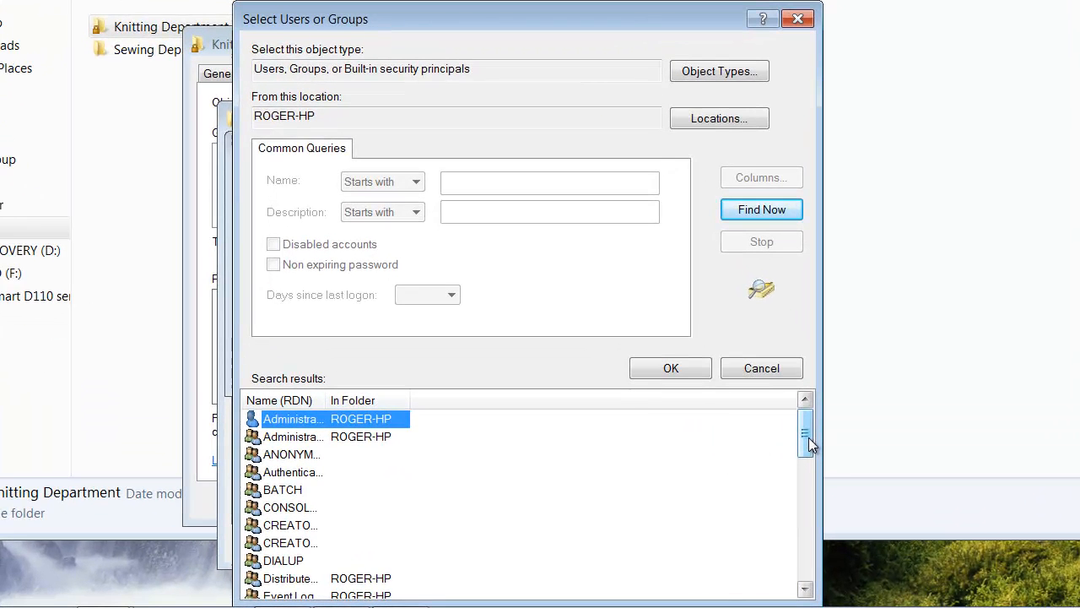
left_click_drag(746, 467, 745, 485)
left_click_drag(806, 463, 808, 471)
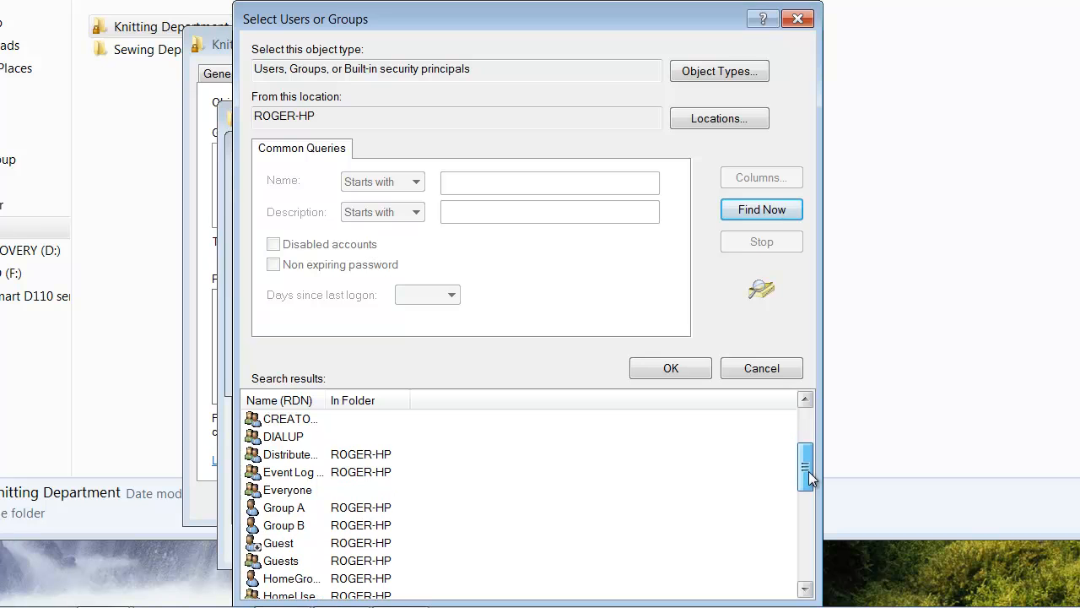
left_click(284, 510)
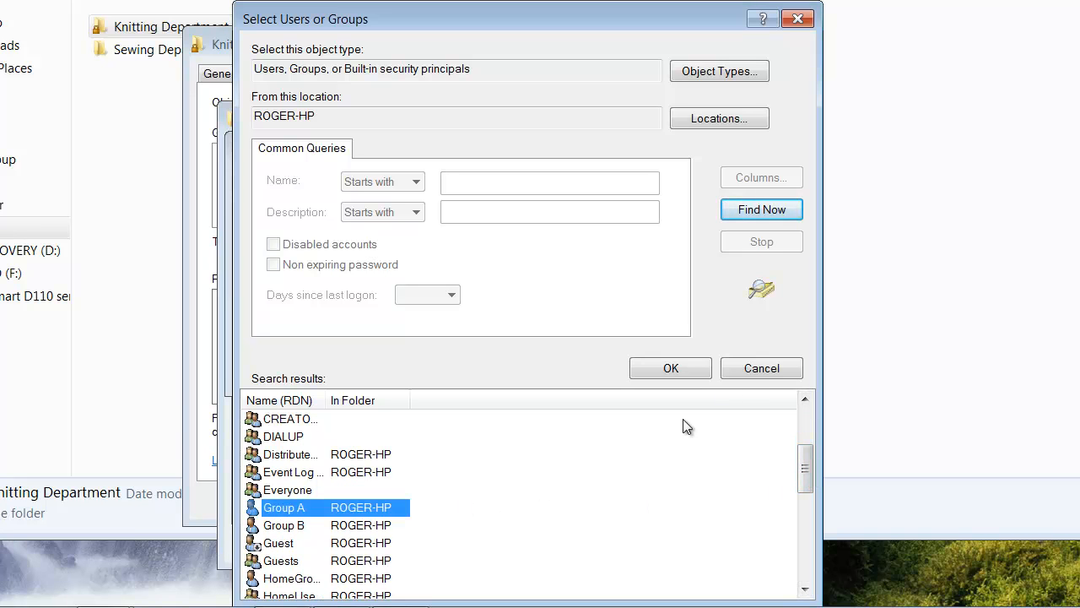
left_click(683, 370)
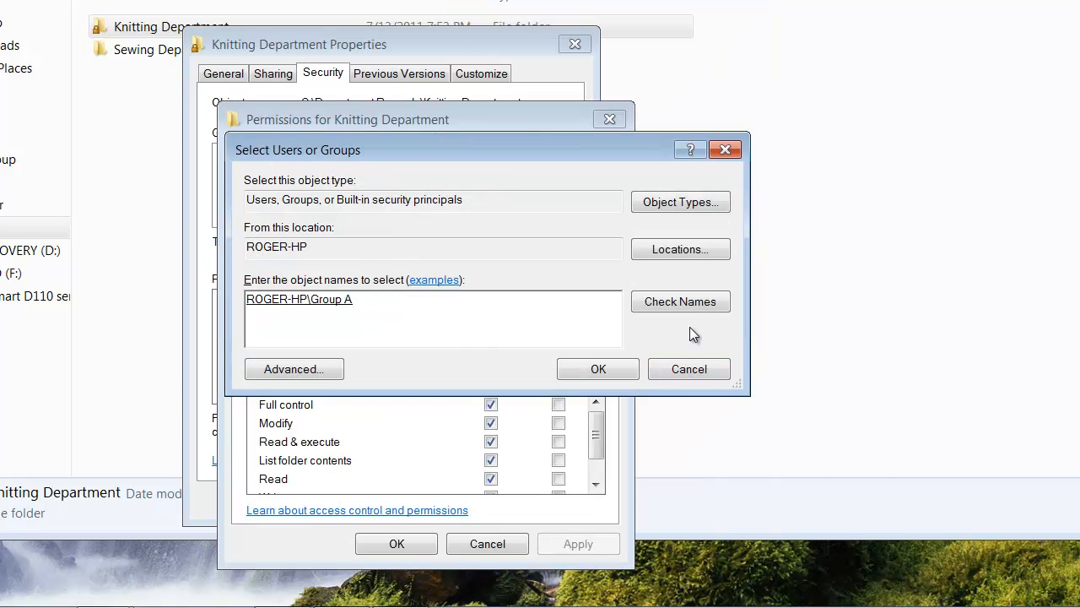
left_click(691, 302)
left_click(594, 368)
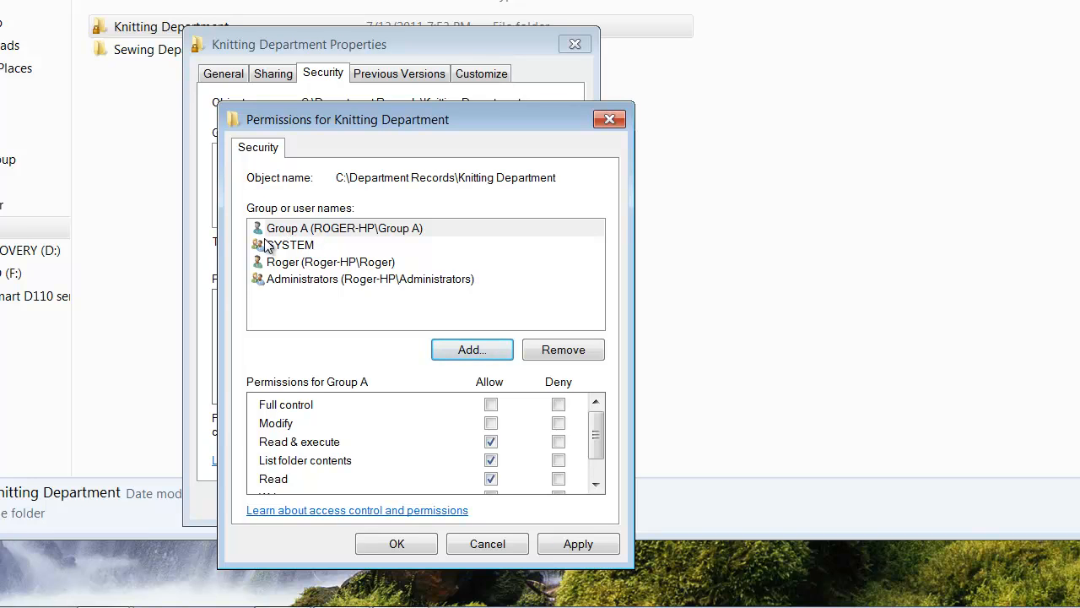
Step: Allow Group A the Write permission on the Knitting Department folder and apply the change
left_click(312, 229)
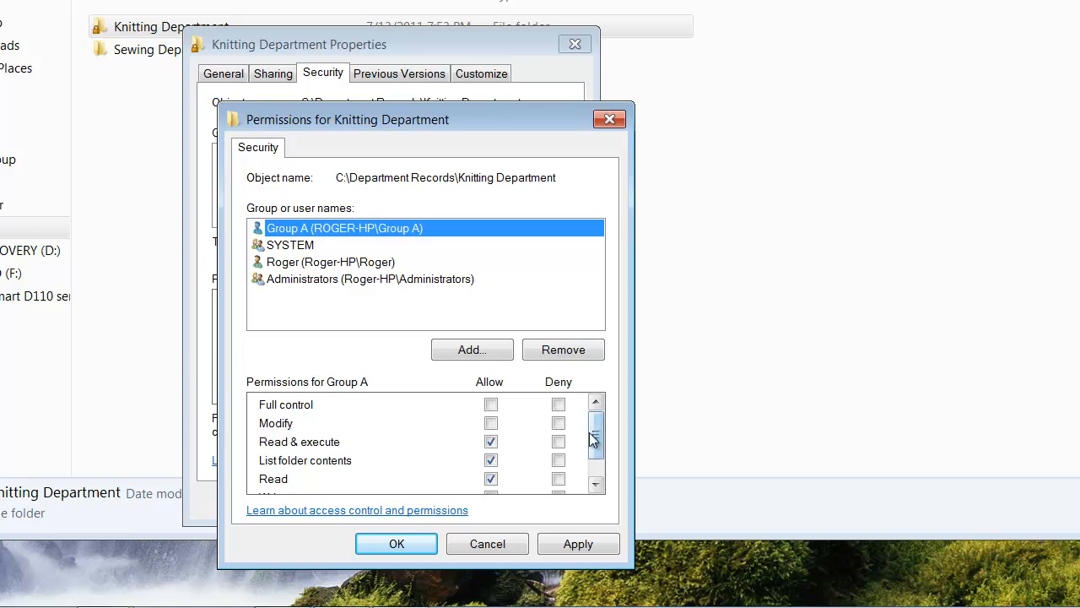
left_click_drag(597, 434, 597, 445)
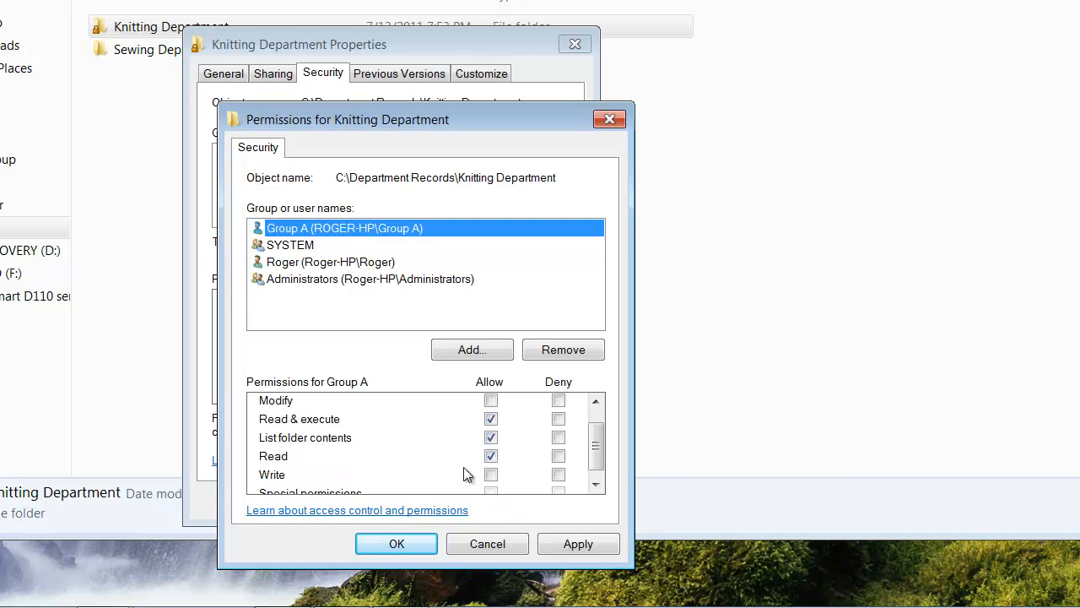
left_click(491, 475)
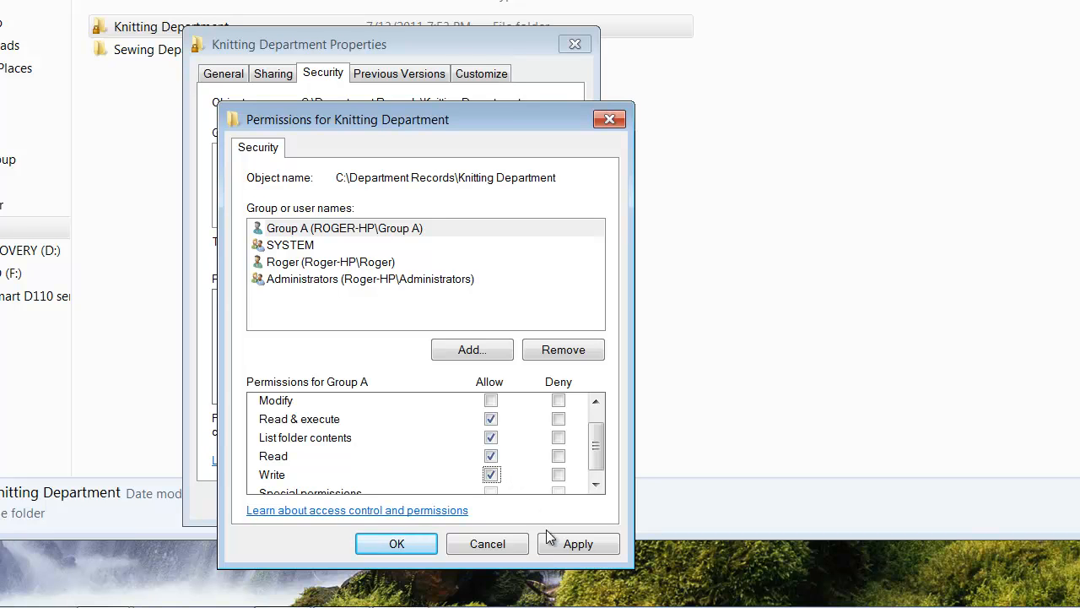
left_click(589, 548)
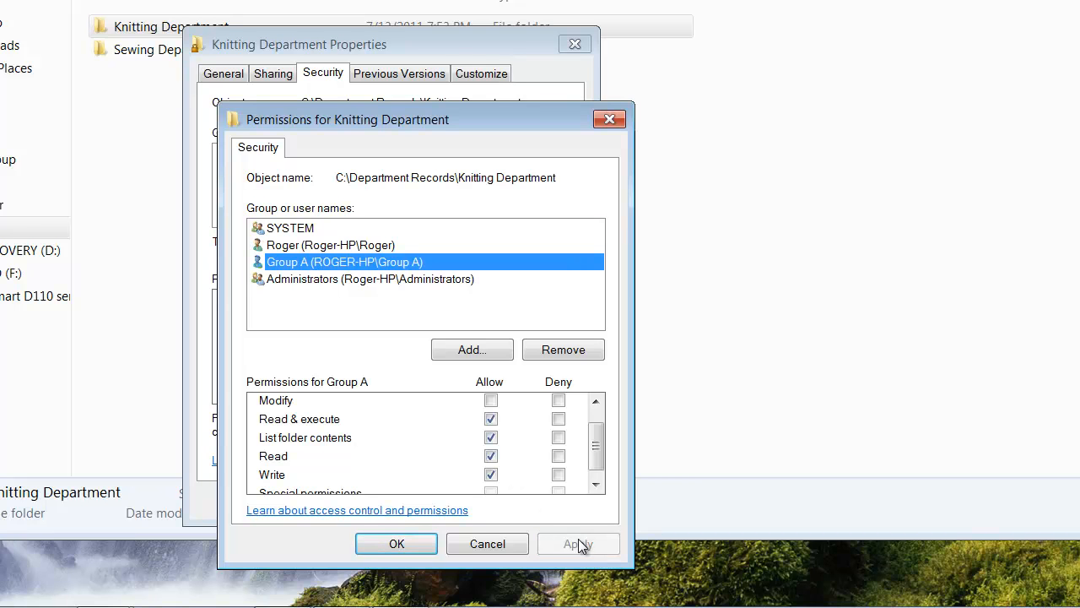
left_click(408, 543)
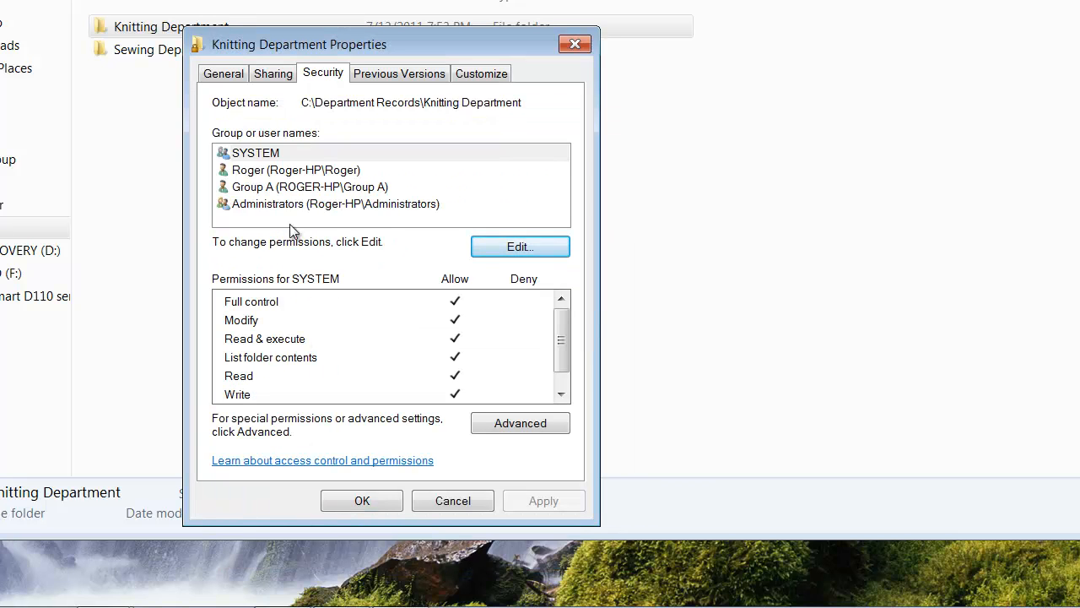
Step: Review the Knitting Department permissions of SYSTEM, the personal user account, Group A and Administrators, and close the folder's properties
left_click(261, 155)
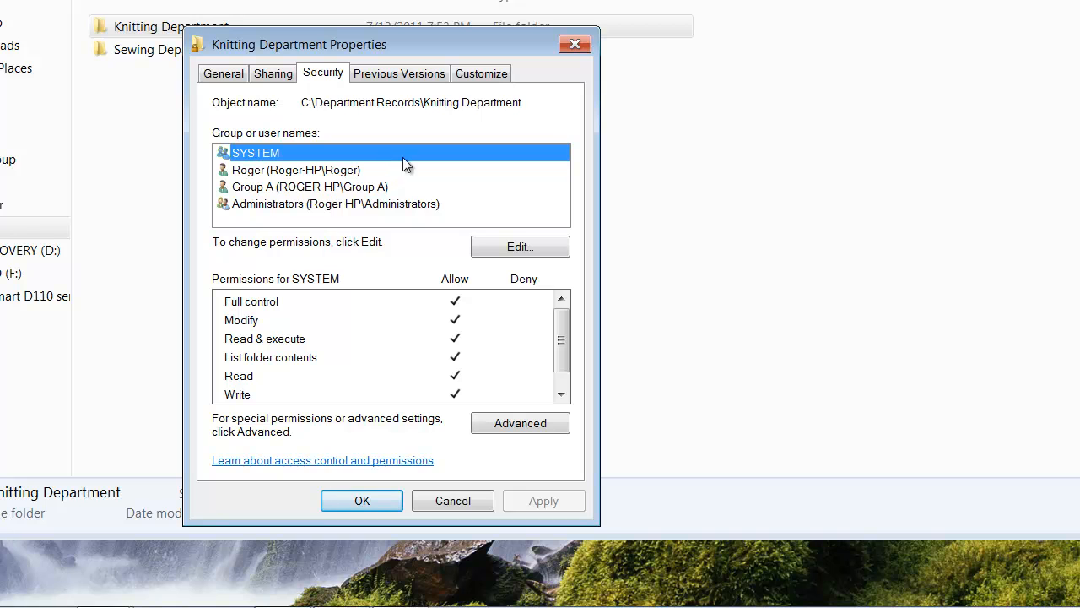
left_click(284, 173)
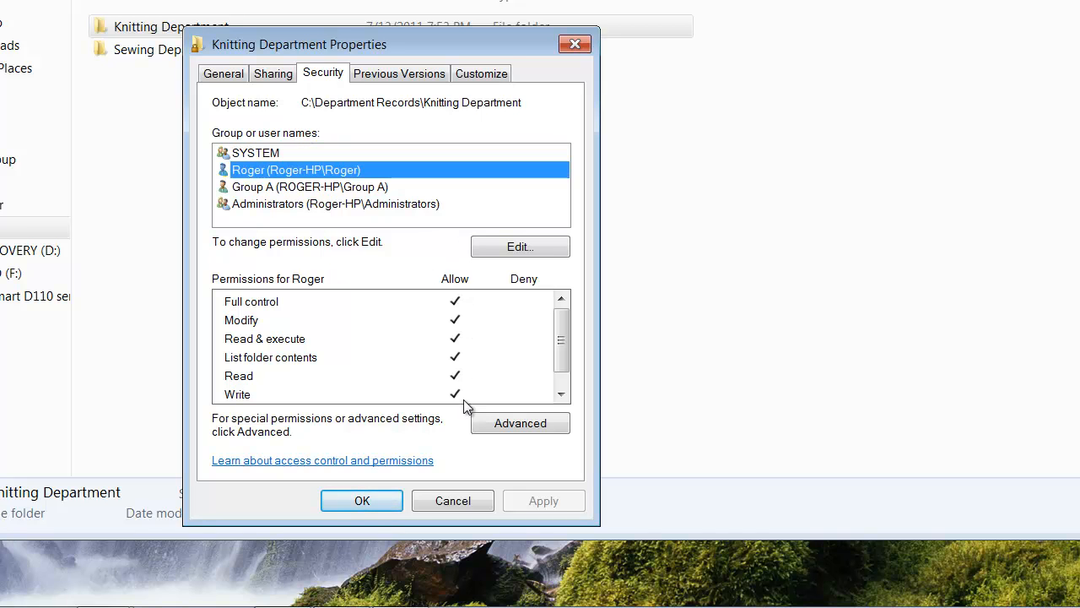
left_click(334, 187)
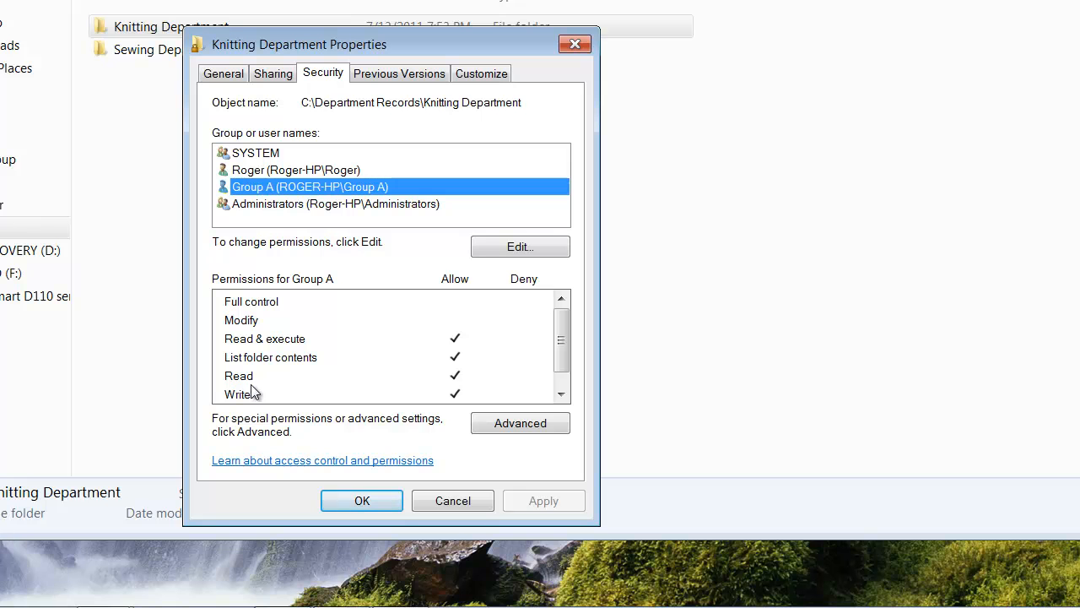
mouse_move(560, 360)
left_mouse_down()
mouse_move(561, 389)
mouse_move(569, 350)
left_mouse_up()
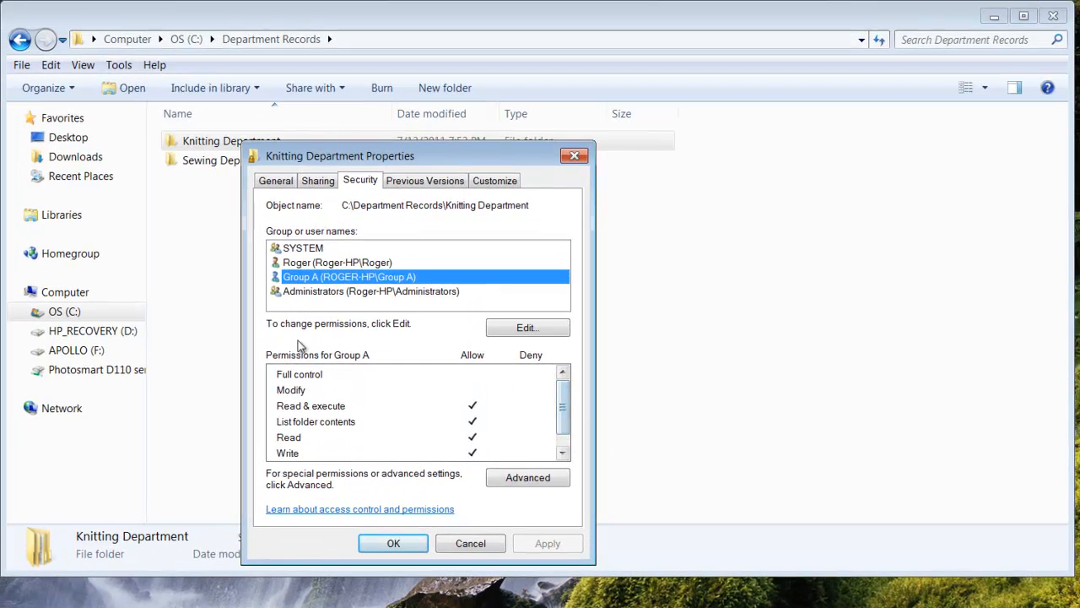
left_click(322, 293)
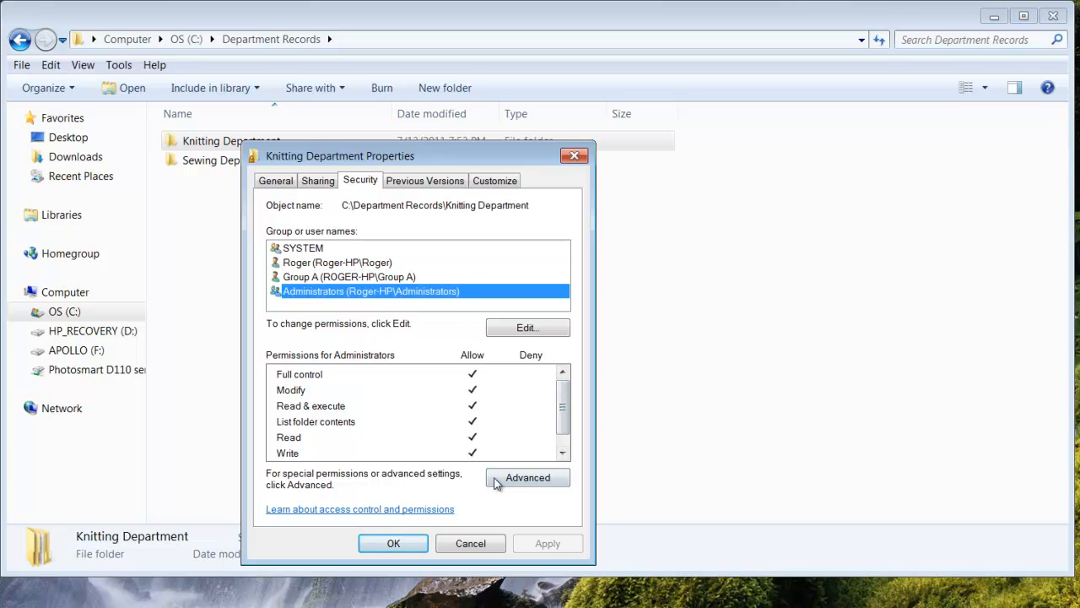
left_click(394, 544)
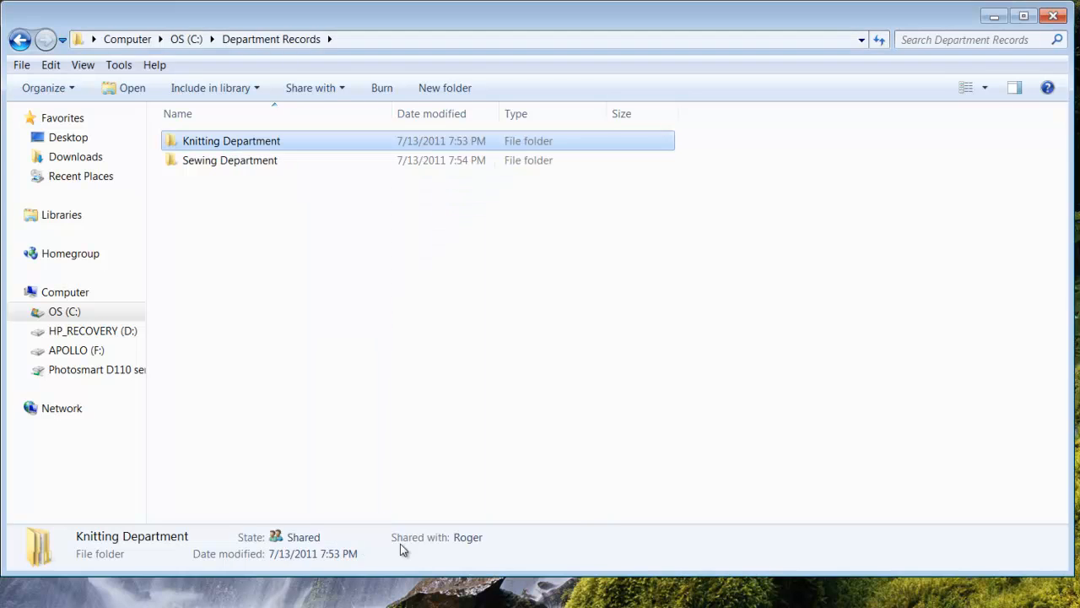
Step: Open the permissions of the Sewing Department folder for editing
left_click(242, 164)
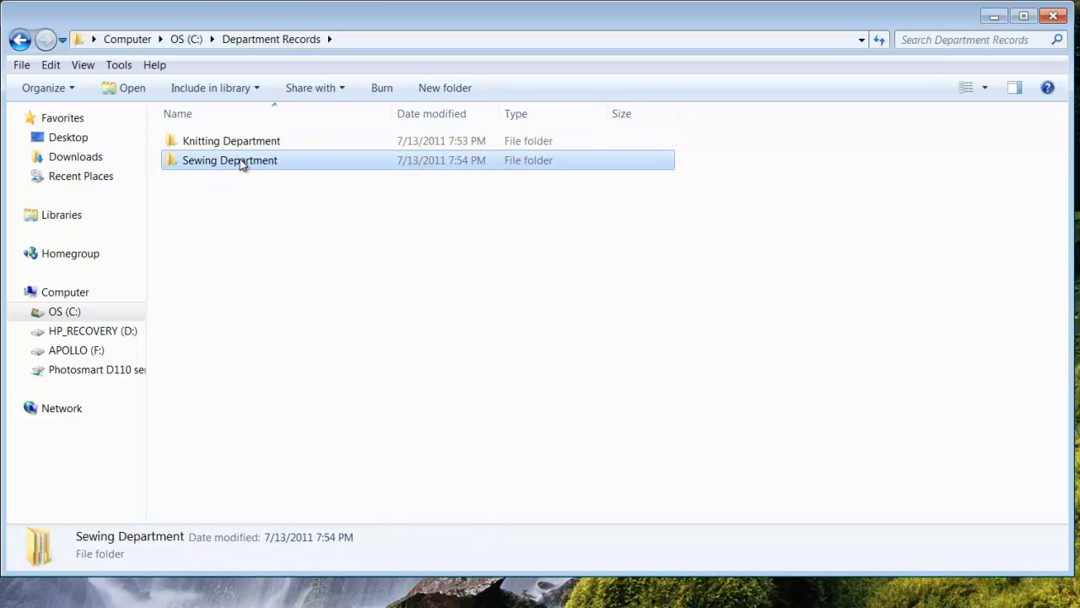
right_click(243, 164)
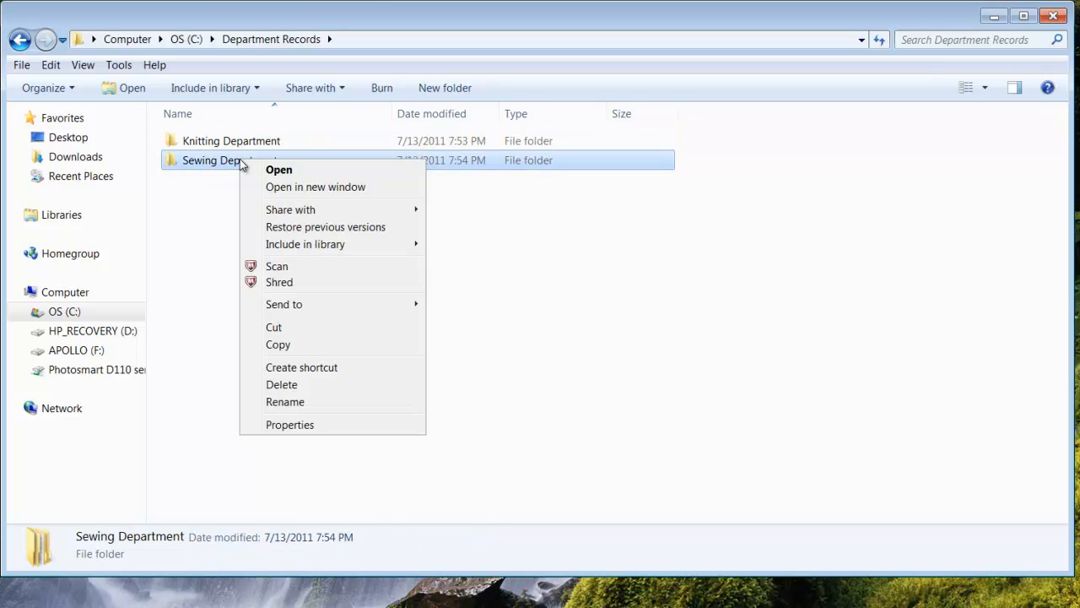
left_click(292, 424)
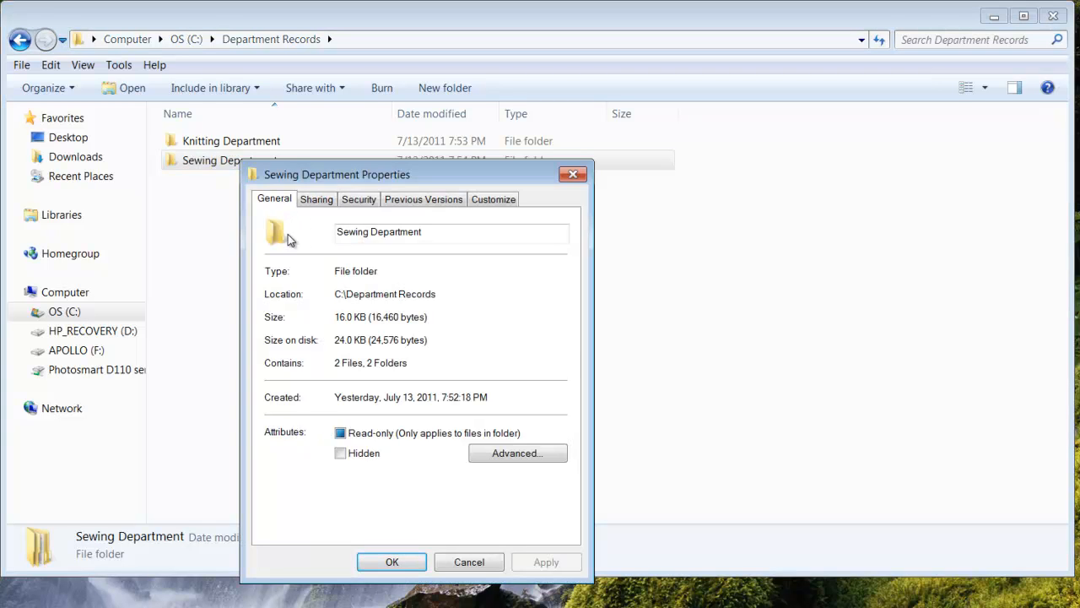
left_click(365, 201)
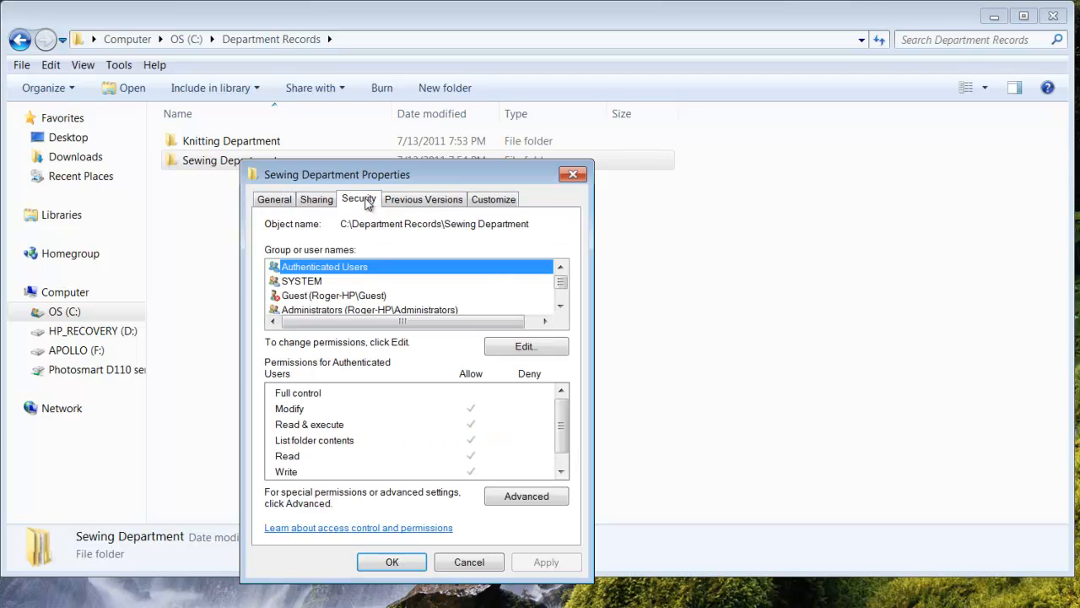
left_click(521, 347)
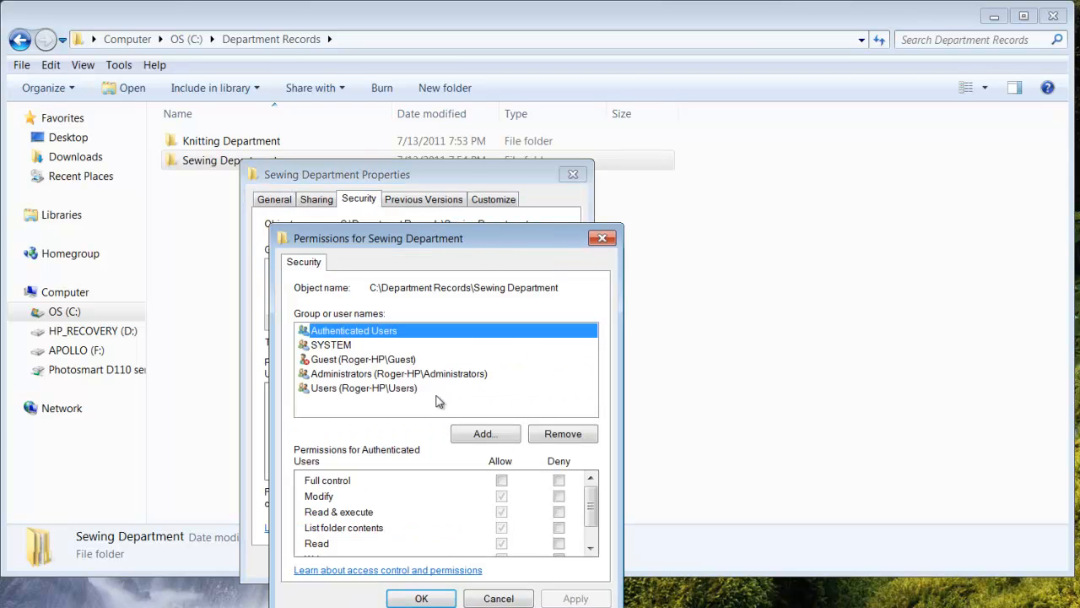
left_click(477, 434)
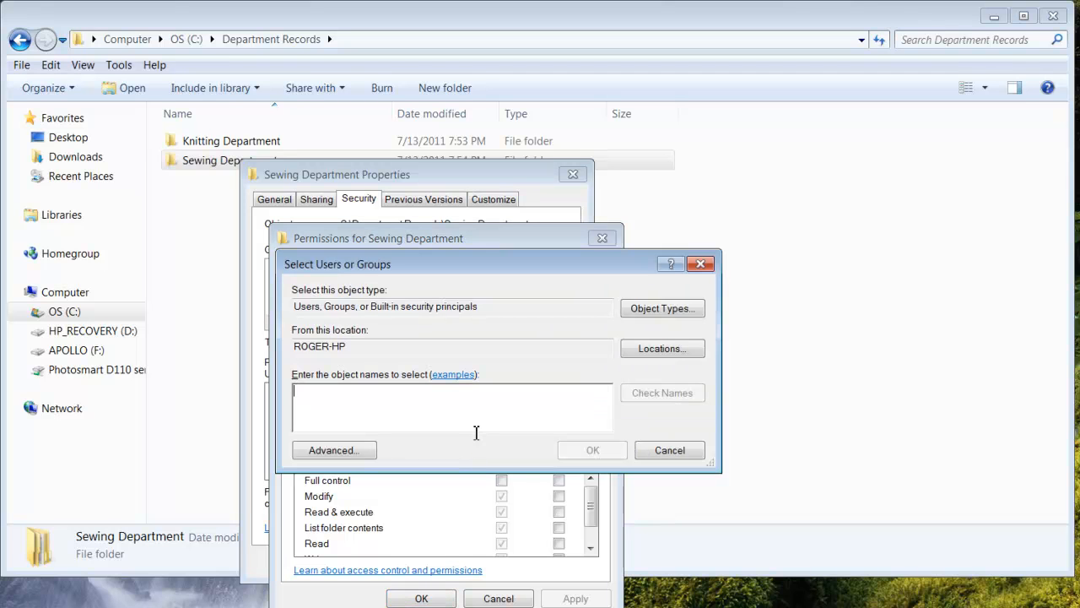
left_click(658, 450)
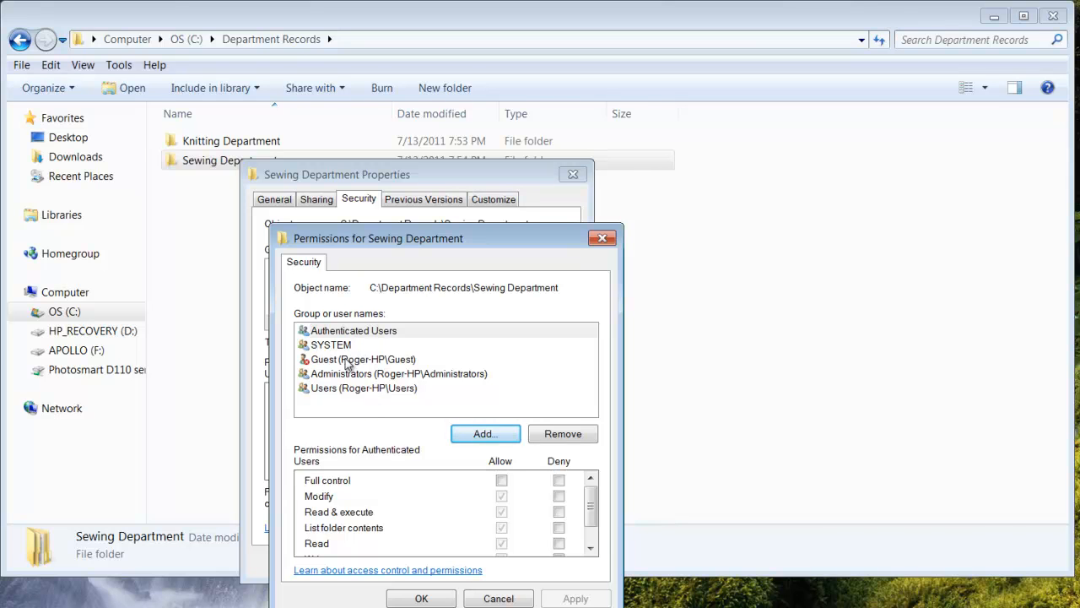
Step: Review the Sewing Department permissions of Authenticated Users, SYSTEM, Guest, Administrators and Users
left_click(366, 335)
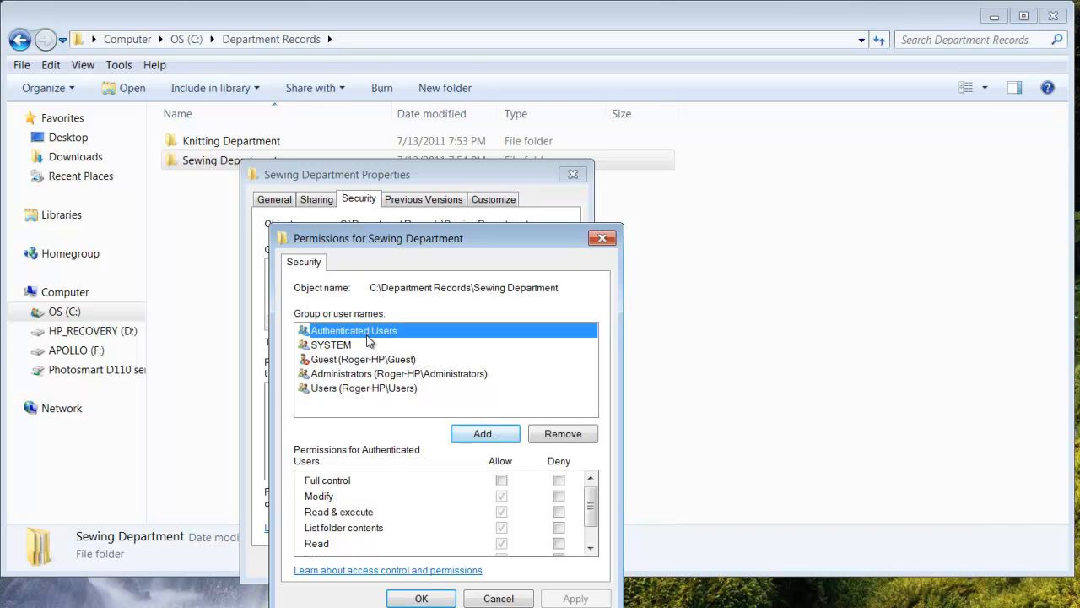
left_click(344, 346)
left_click(360, 361)
left_click(365, 376)
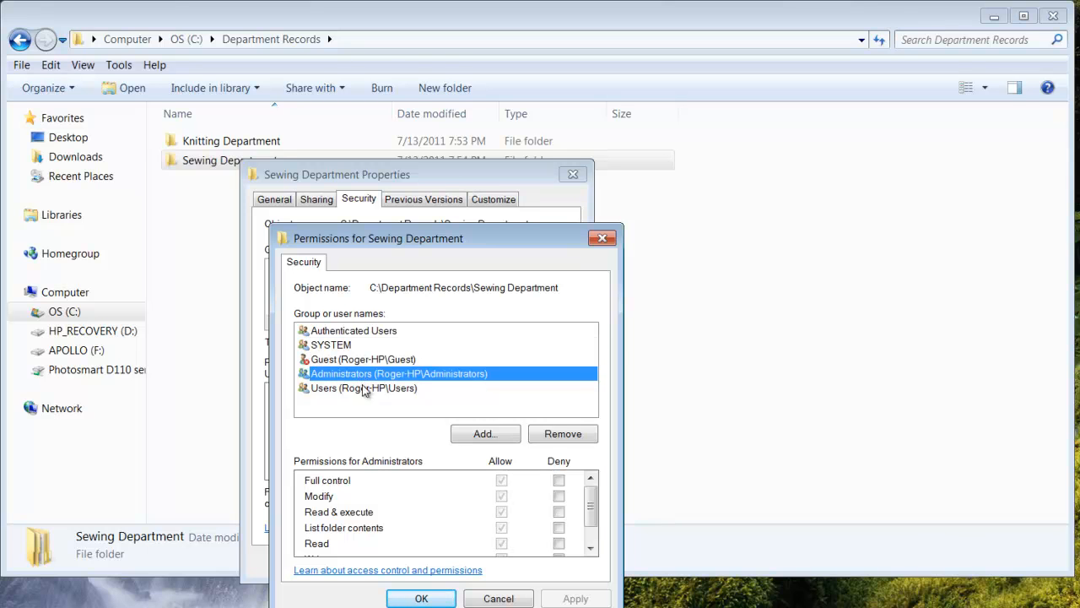
left_click(360, 390)
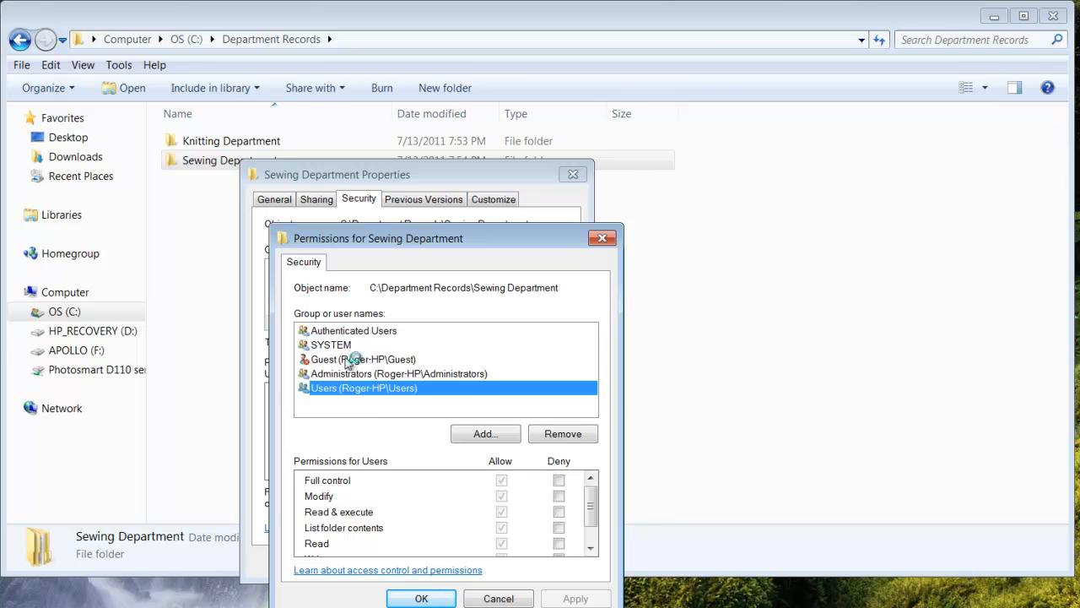
left_click(397, 333)
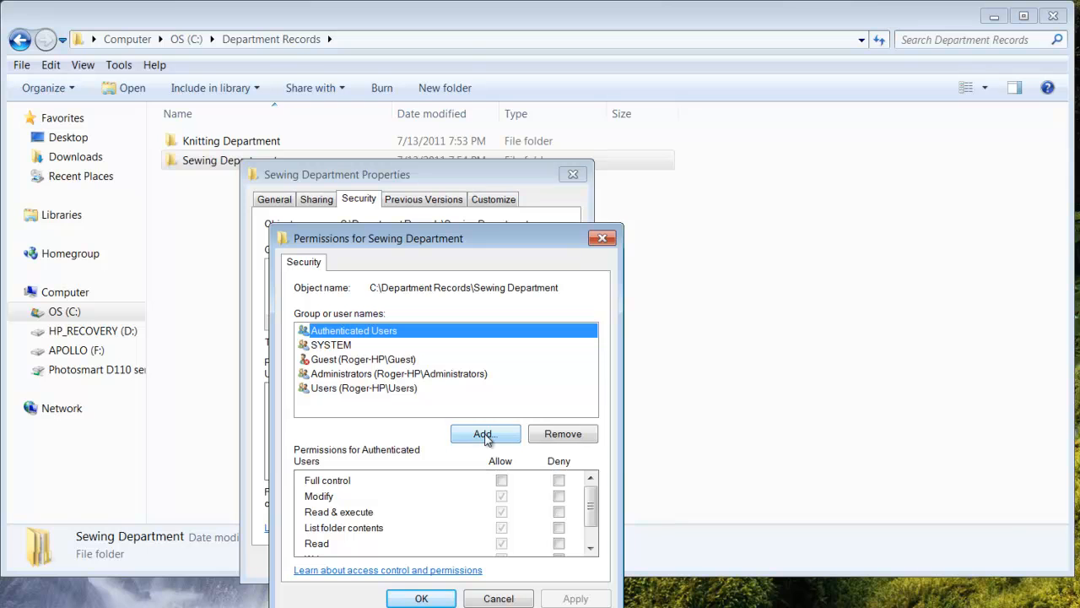
Step: Find Group A among the computer's users and groups and add it to the Sewing Department folder's permissions
left_click(485, 434)
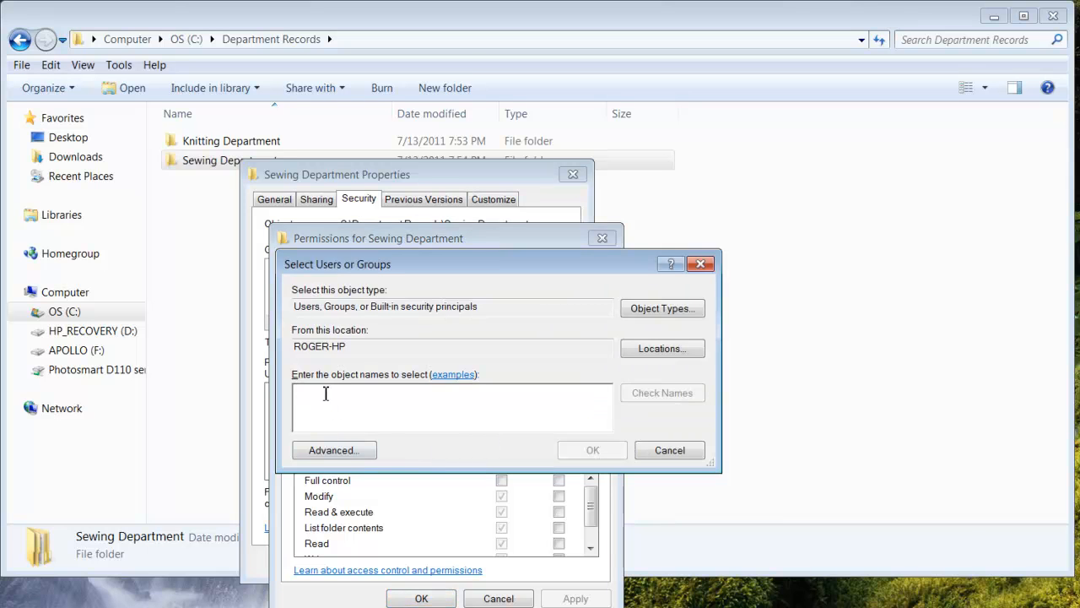
left_click(337, 451)
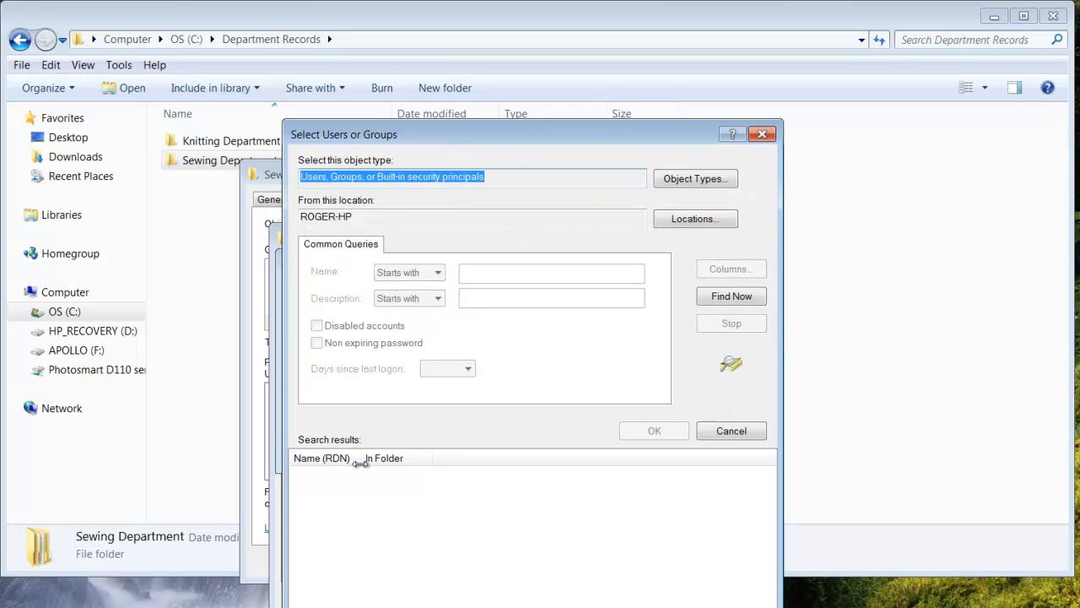
left_click(728, 301)
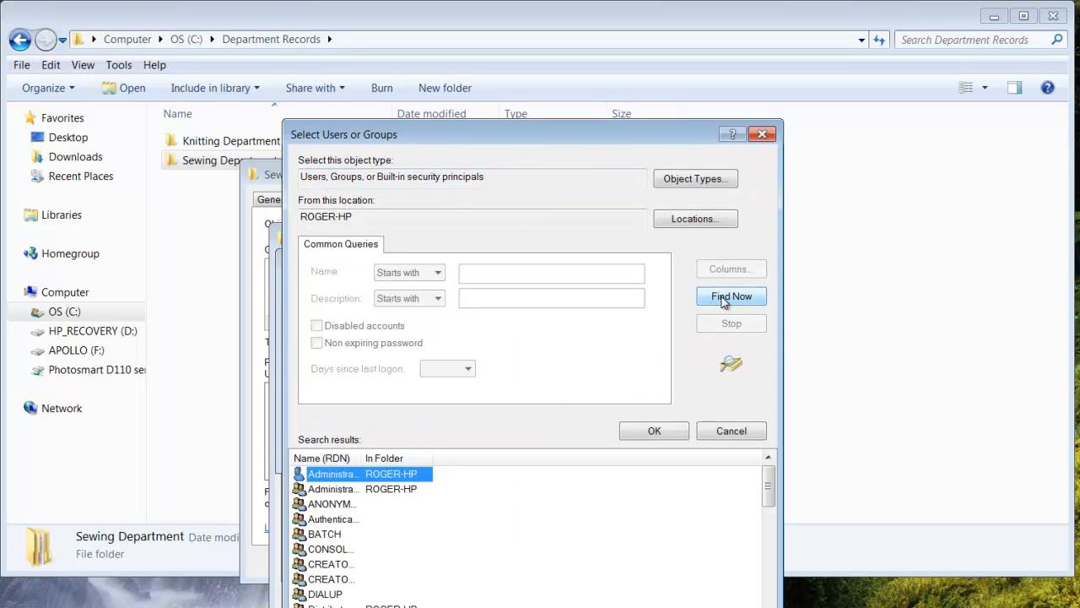
left_click_drag(770, 486, 770, 506)
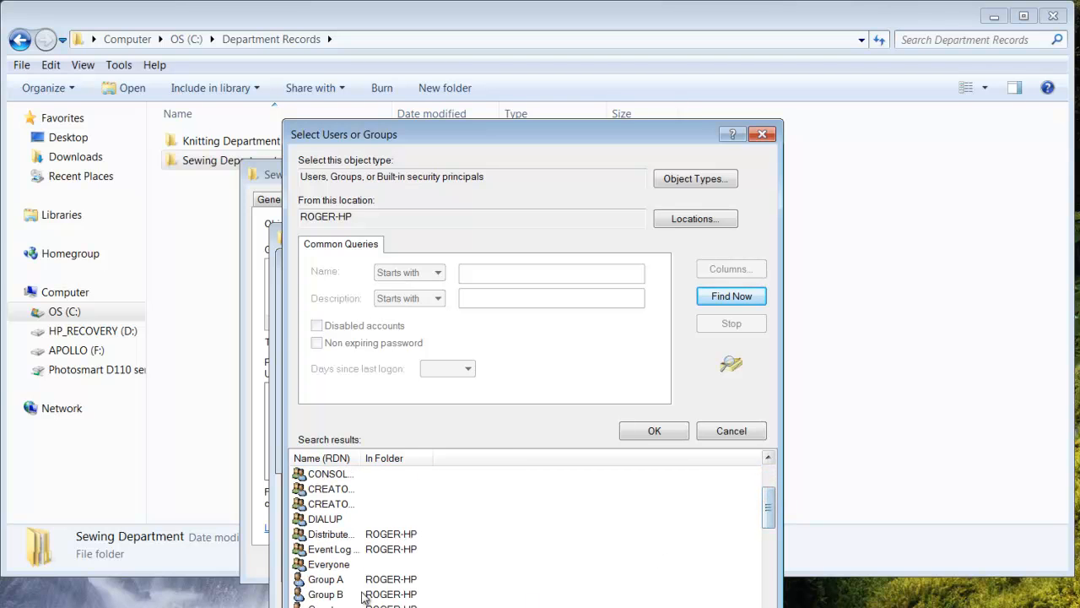
double_click(341, 581)
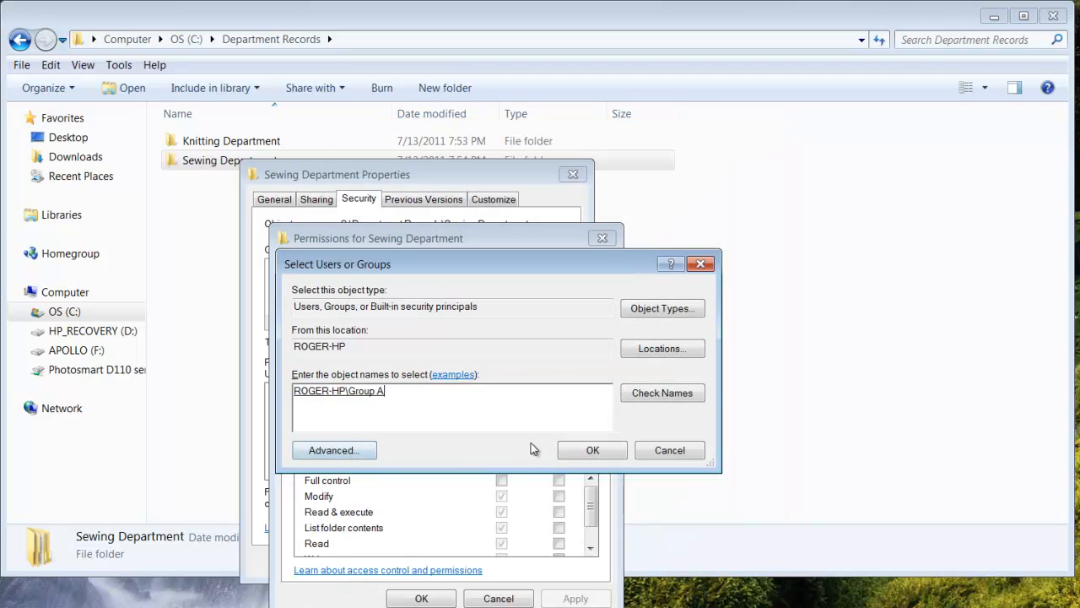
left_click(647, 393)
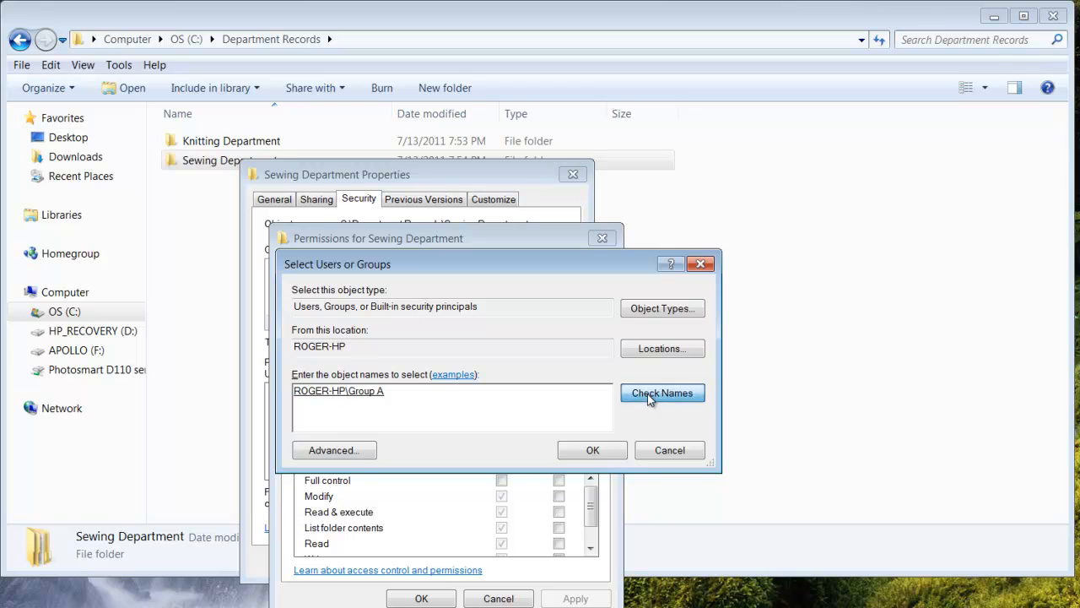
left_click(593, 452)
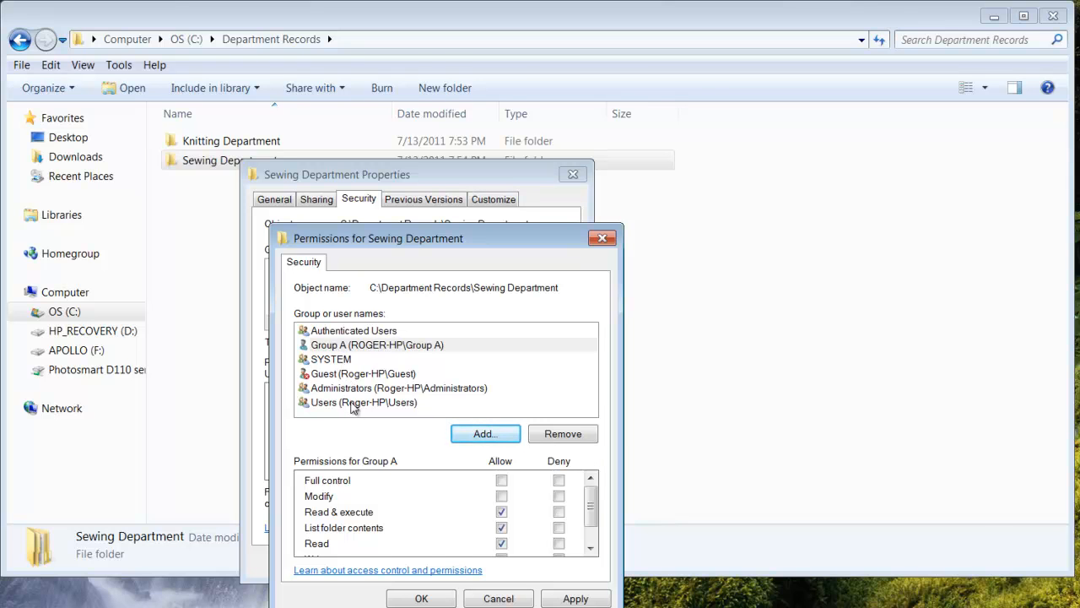
Step: Remove Group A's Read & execute and List folder contents permissions on Sewing Department, apply the change and close the properties
left_click(380, 346)
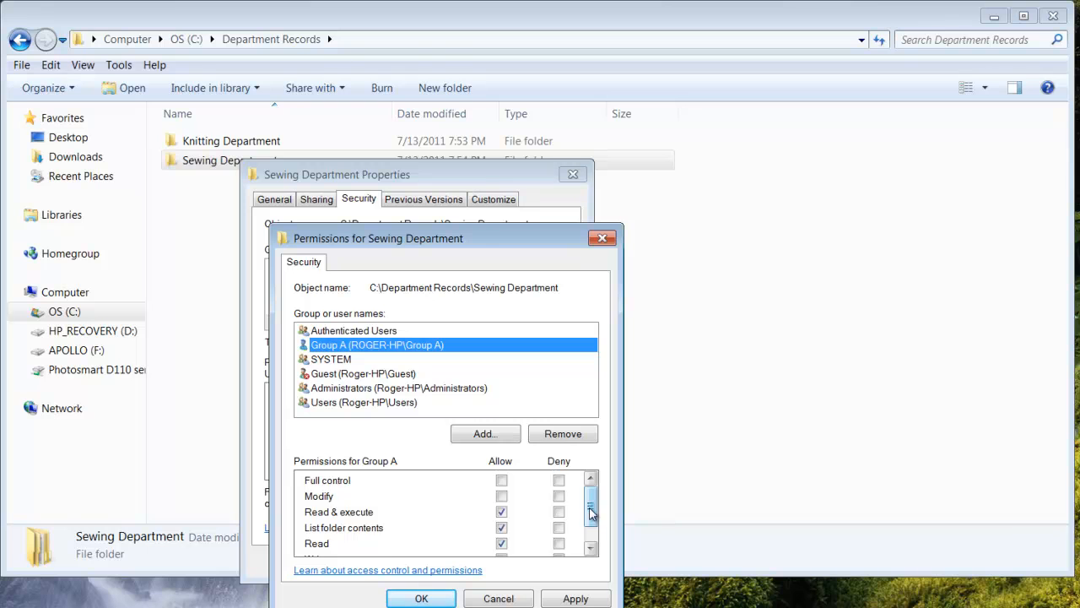
left_click_drag(590, 512, 590, 523)
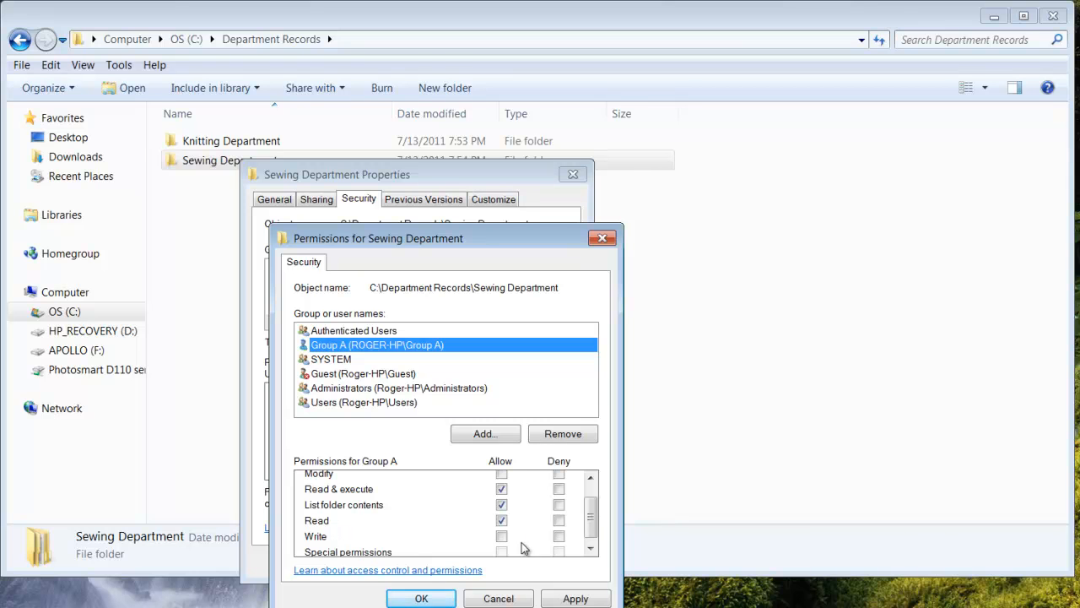
left_click(502, 489)
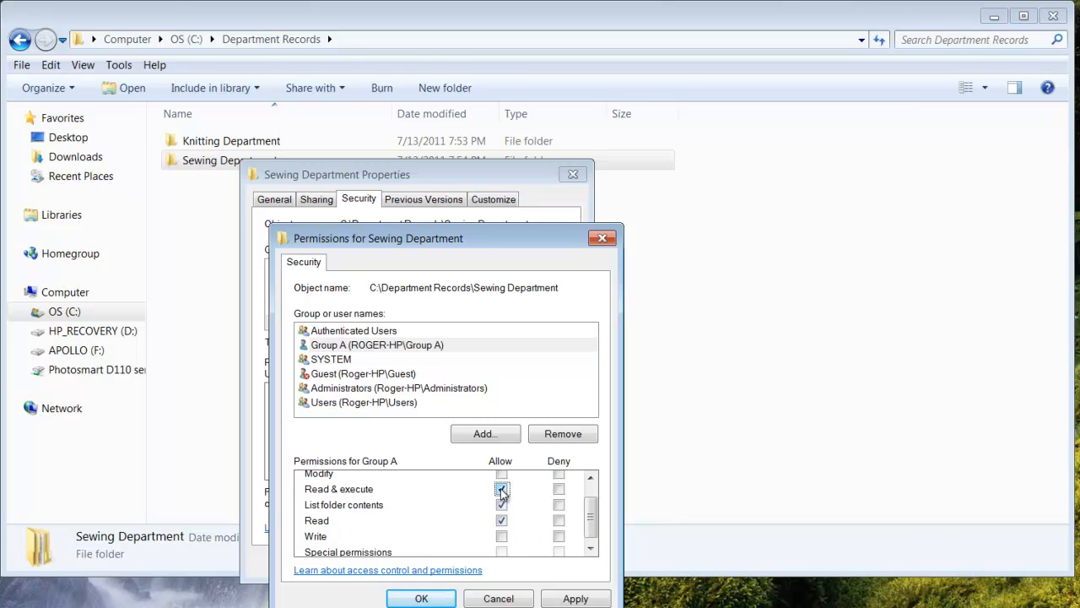
left_click(501, 507)
left_click(567, 600)
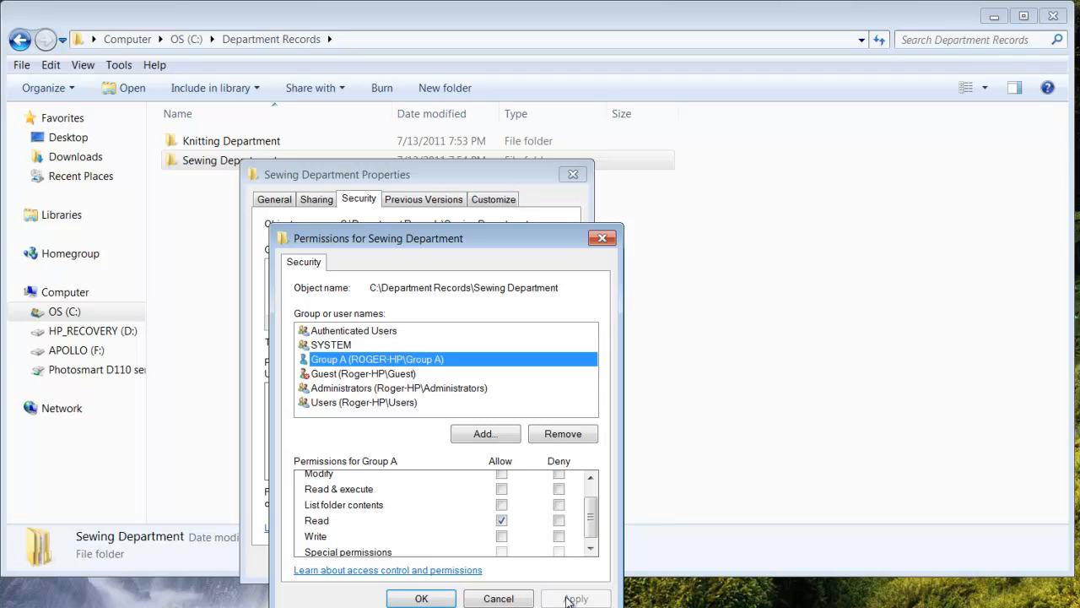
left_click(421, 598)
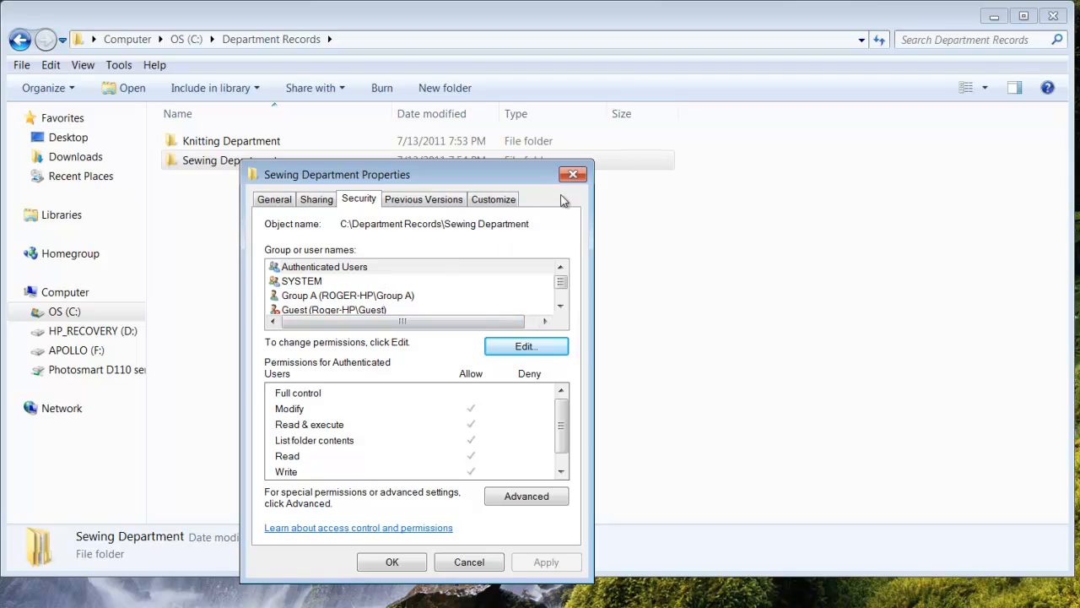
left_click(419, 562)
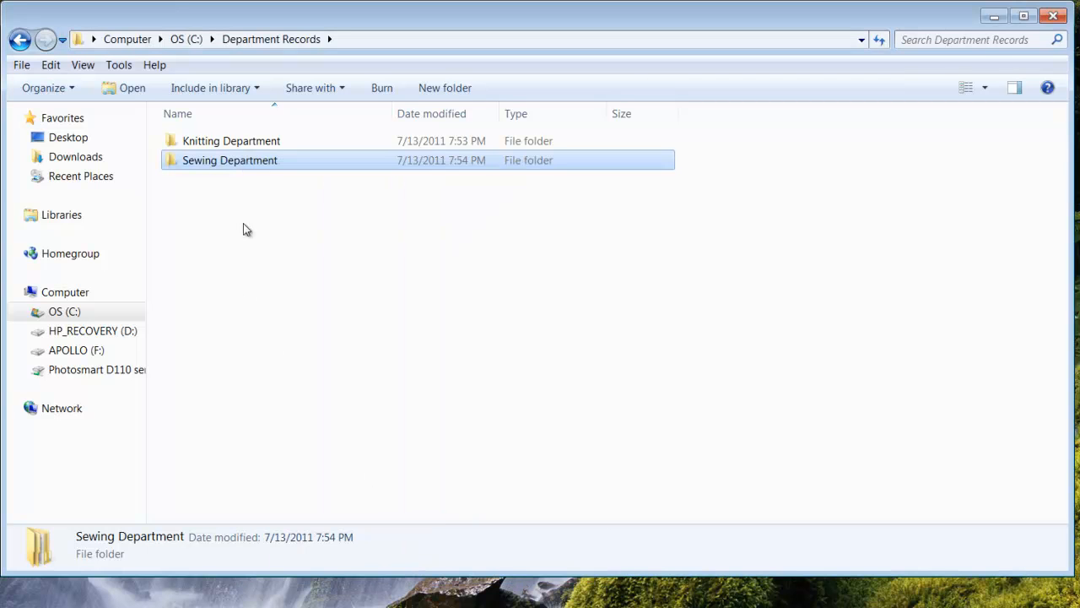
Step: Review Group A's security permissions on the Knitting Department folder and close its properties
left_click(258, 144)
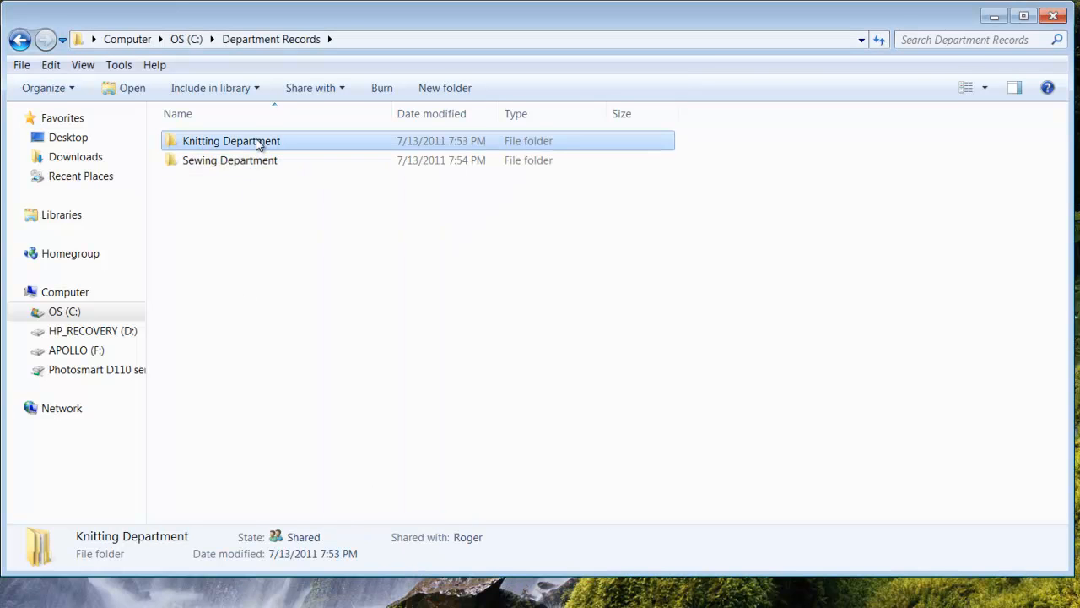
right_click(258, 144)
left_click(303, 405)
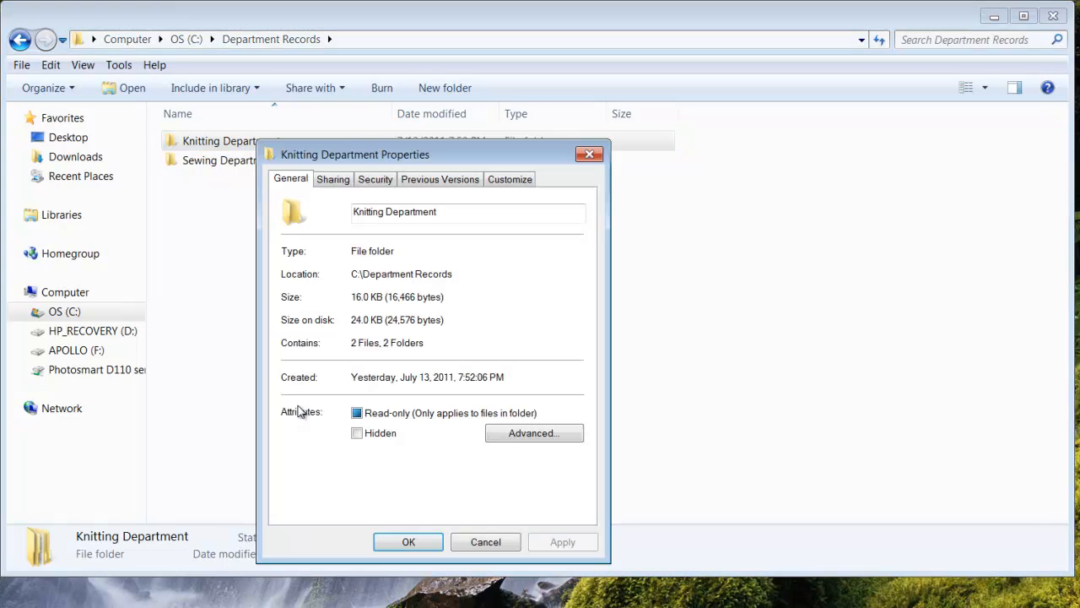
left_click(375, 181)
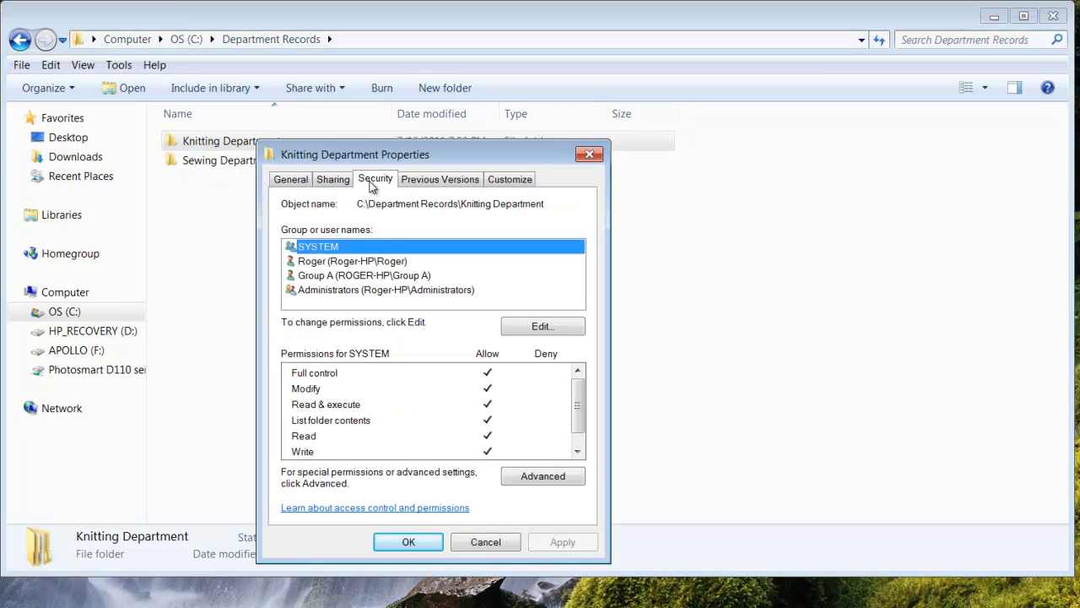
left_click(346, 277)
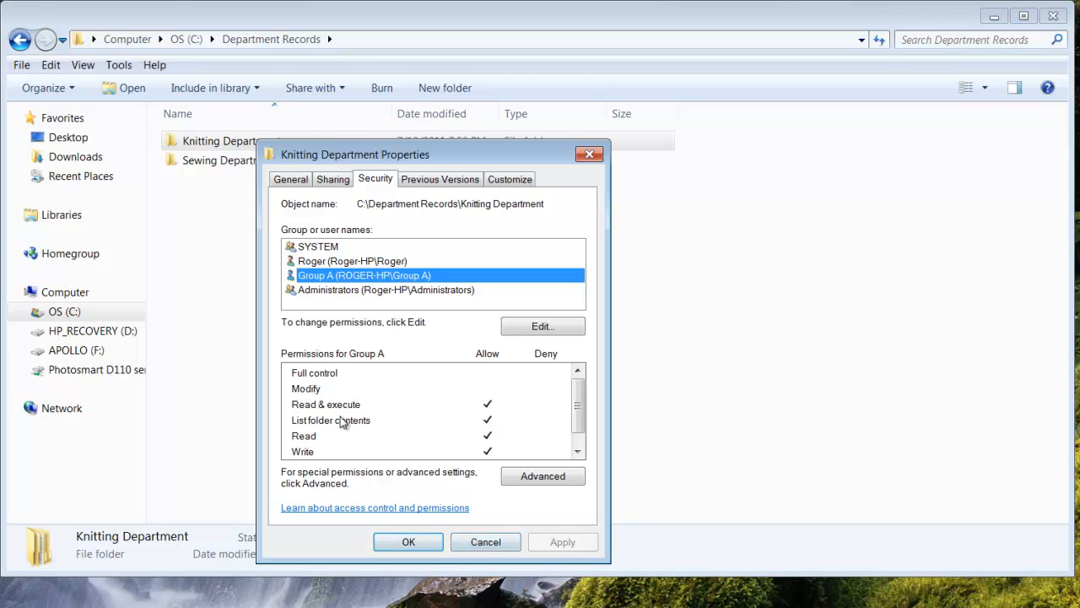
left_click(420, 547)
Step: Review Group A's security permissions on the Sewing Department folder and close its properties
left_click(226, 164)
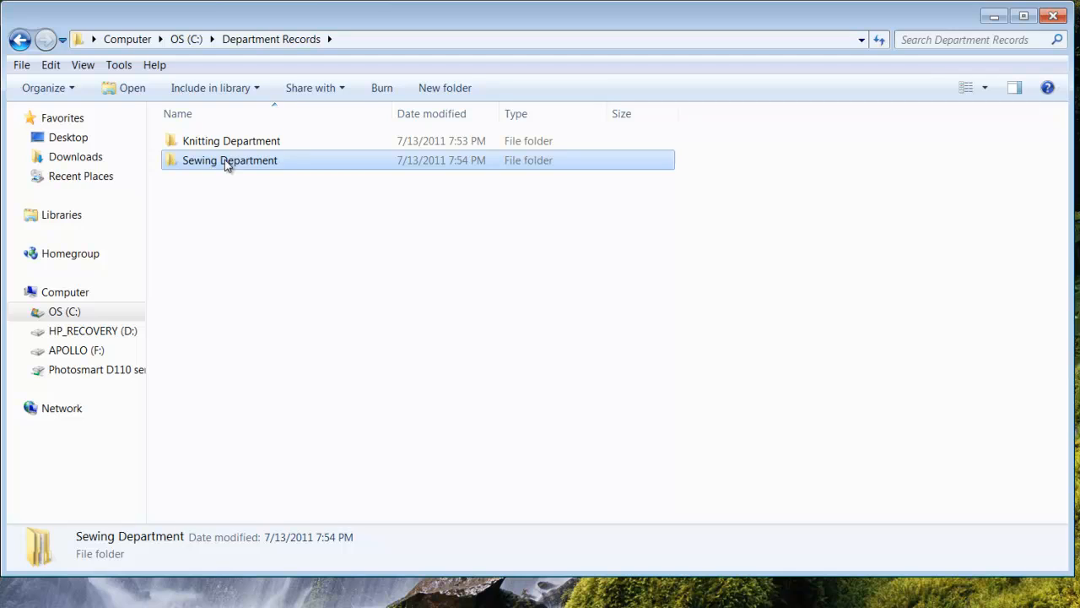
right_click(224, 159)
left_click(287, 426)
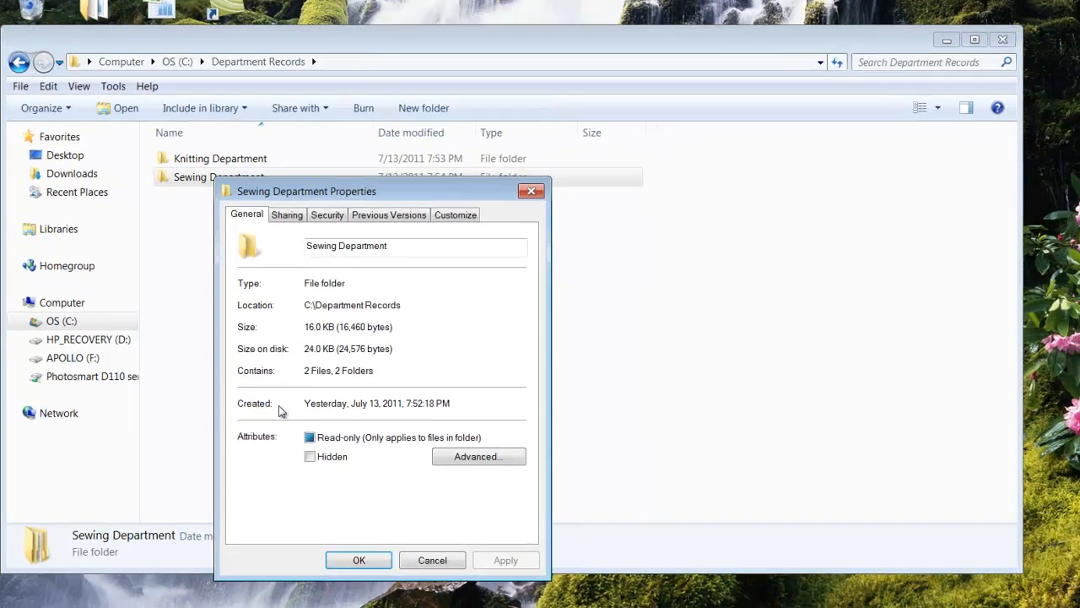
left_click(328, 215)
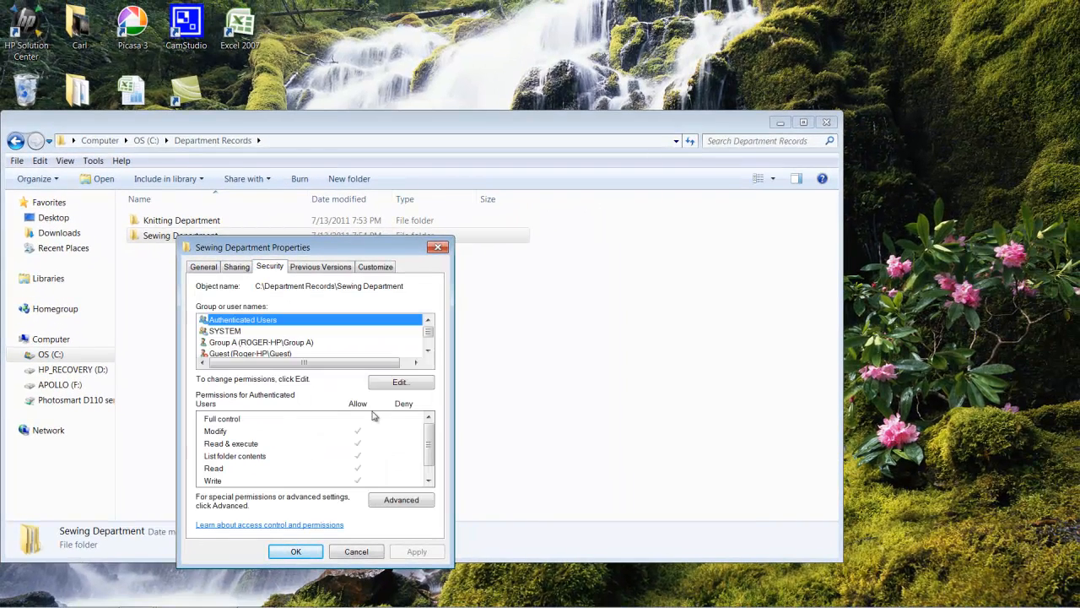
left_click(253, 345)
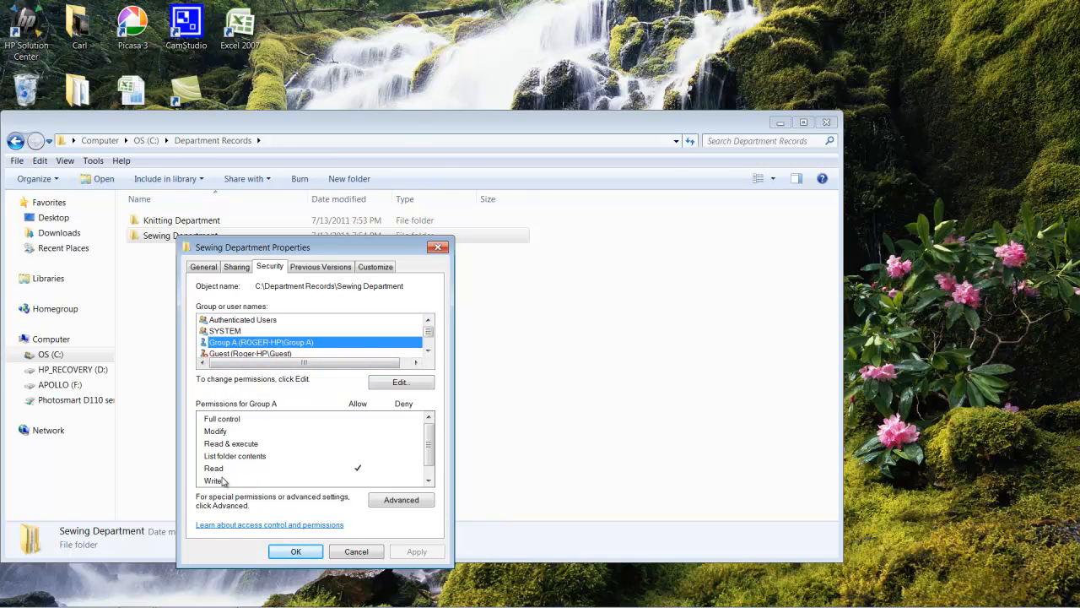
left_click(295, 553)
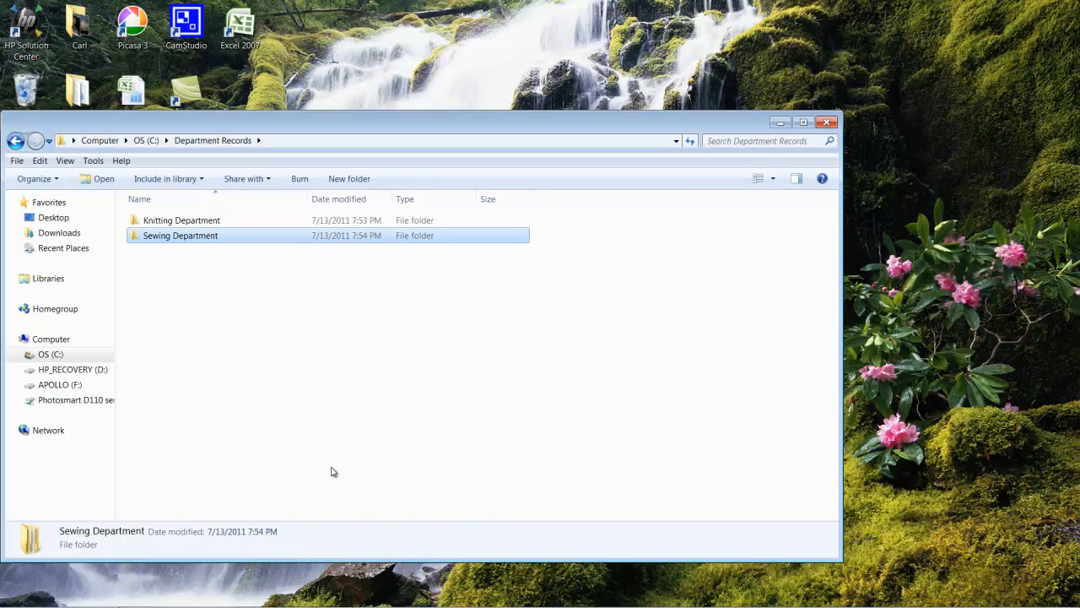
Step: Close the Department Records window and switch to the Windows File and Folder Permissions presentation in PowerPoint
left_click(825, 125)
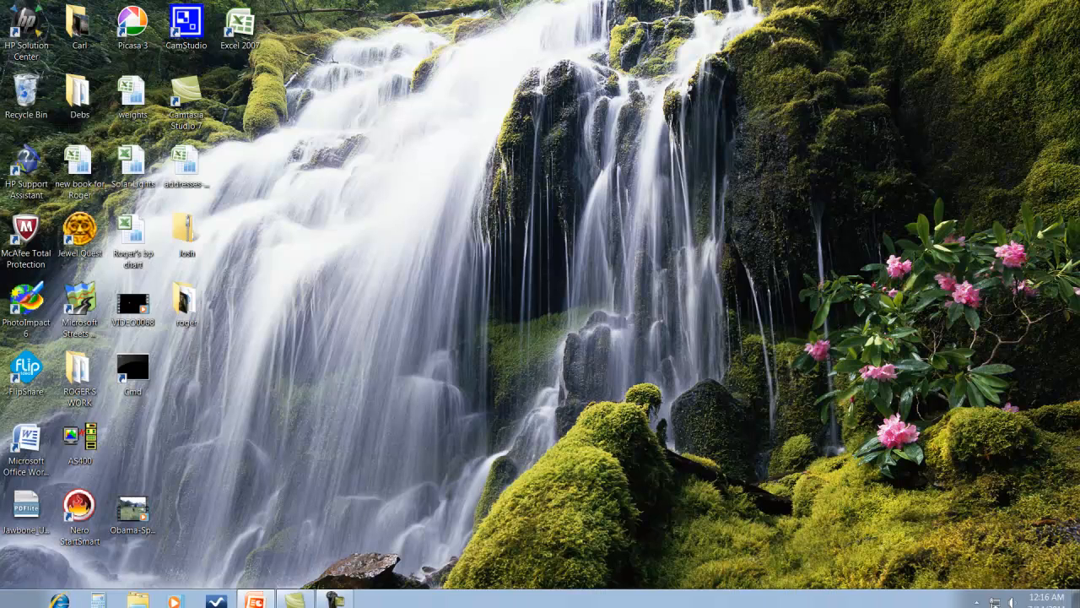
left_click(254, 597)
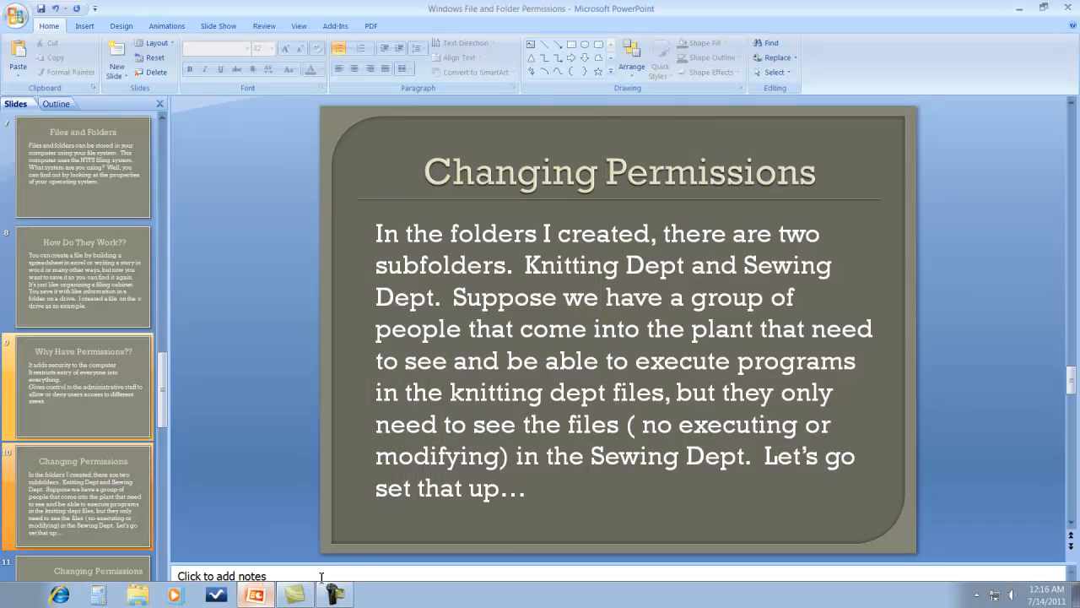